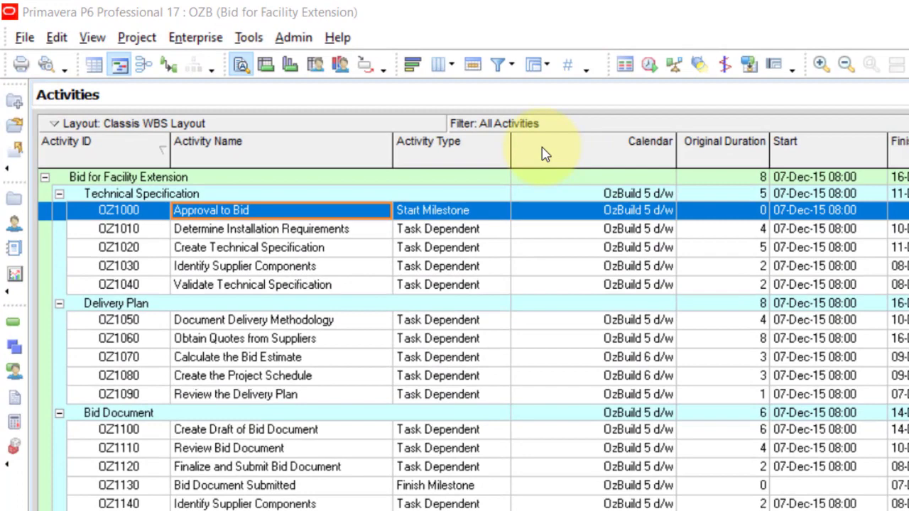
Step: Open the activity table's column setup and search its available options for "predec"
{"action": "right_click", "coordinate": [545, 155]}
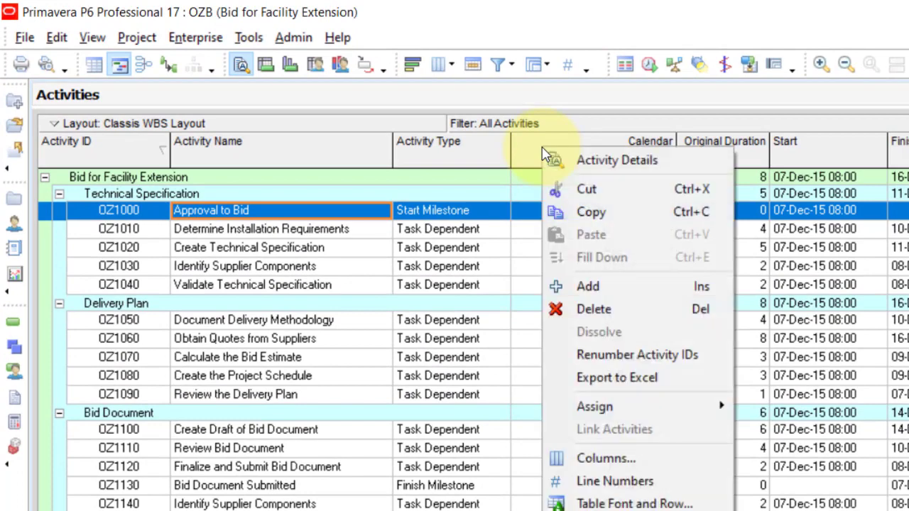
{"action": "left_click", "coordinate": [618, 462]}
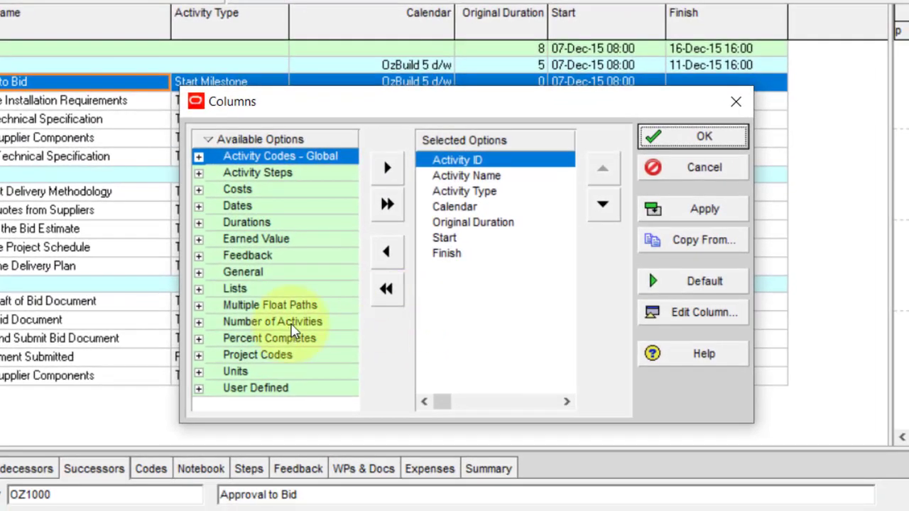
{"action": "right_click", "coordinate": [204, 149]}
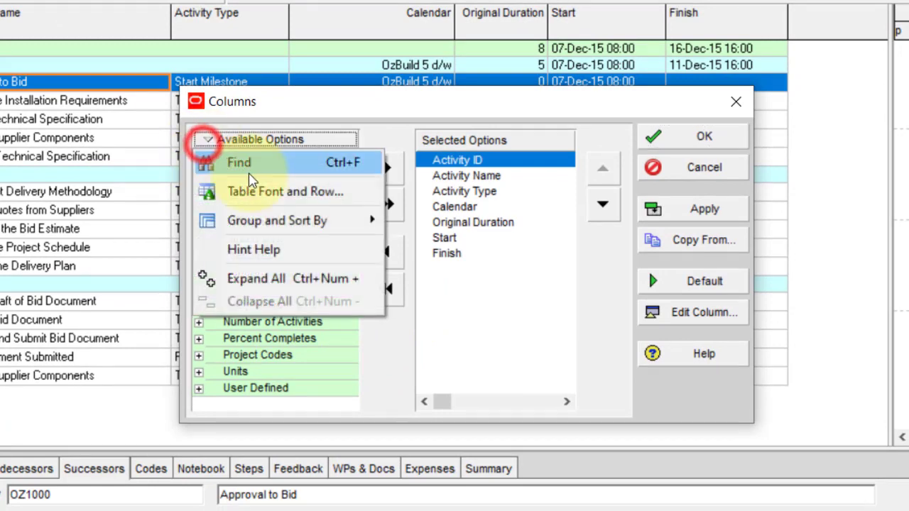
{"action": "left_click", "coordinate": [213, 162]}
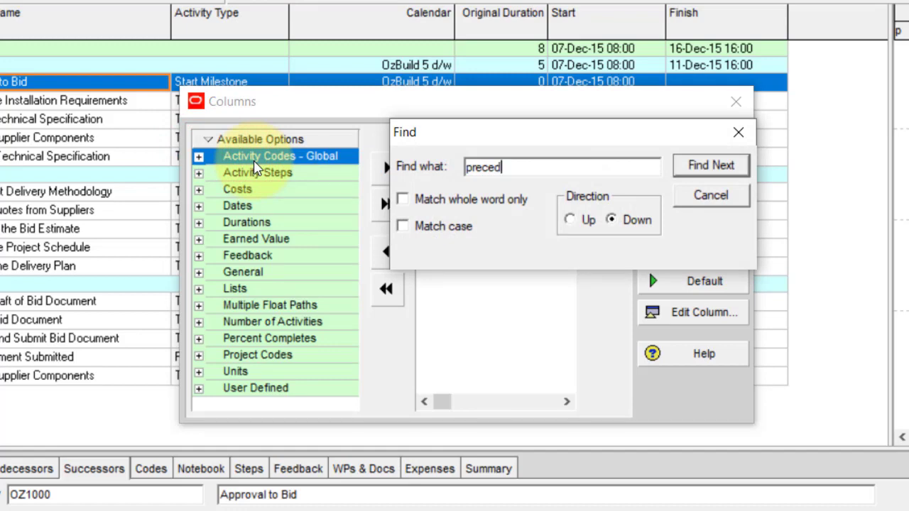
{"action": "left_click", "coordinate": [711, 166]}
{"action": "left_click", "coordinate": [604, 344]}
{"action": "left_click", "coordinate": [555, 166]}
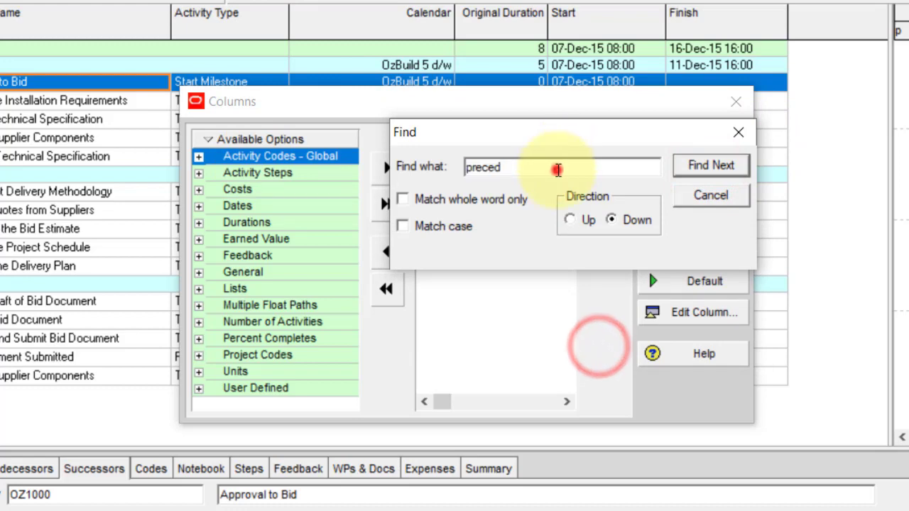
{"action": "key", "text": "BackSpace"}
{"action": "key", "text": "BackSpace"}
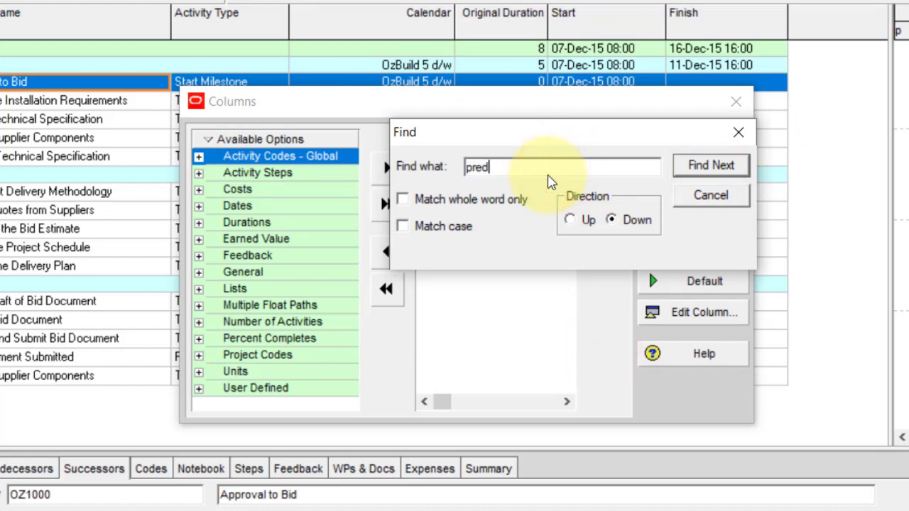
{"action": "type", "text": "c"}
{"action": "left_click", "coordinate": [710, 165]}
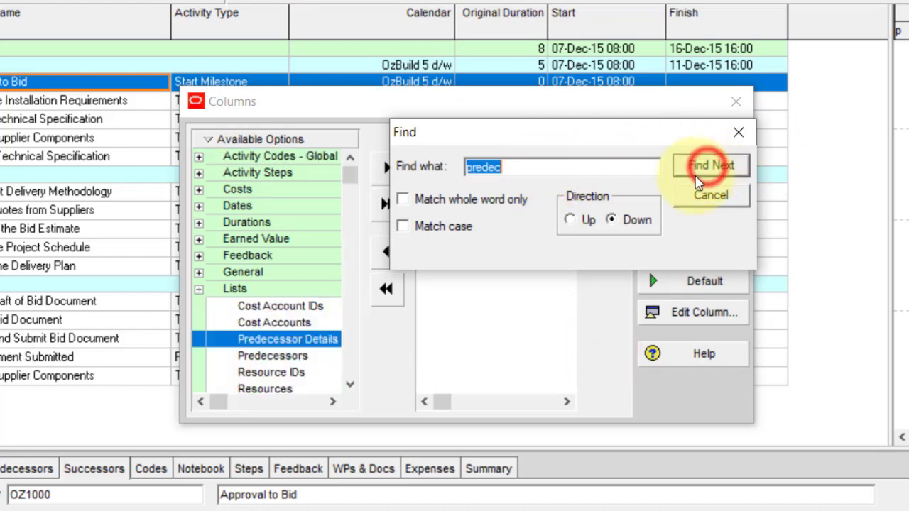
Step: Add the Predecessors column to the selected options and place it directly after Activity Name
{"action": "left_click", "coordinate": [276, 363]}
{"action": "left_click_drag", "start_coordinate": [490, 138], "coordinate": [515, 339]}
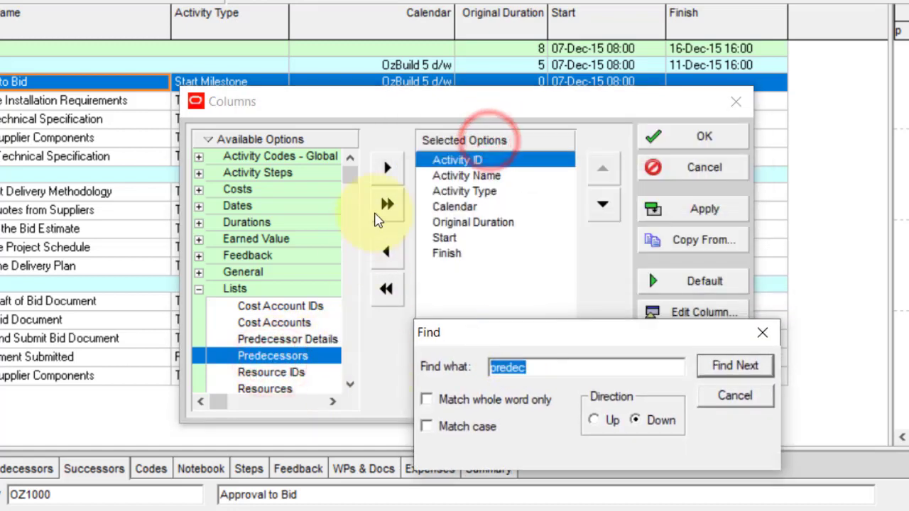
{"action": "left_click", "coordinate": [390, 173]}
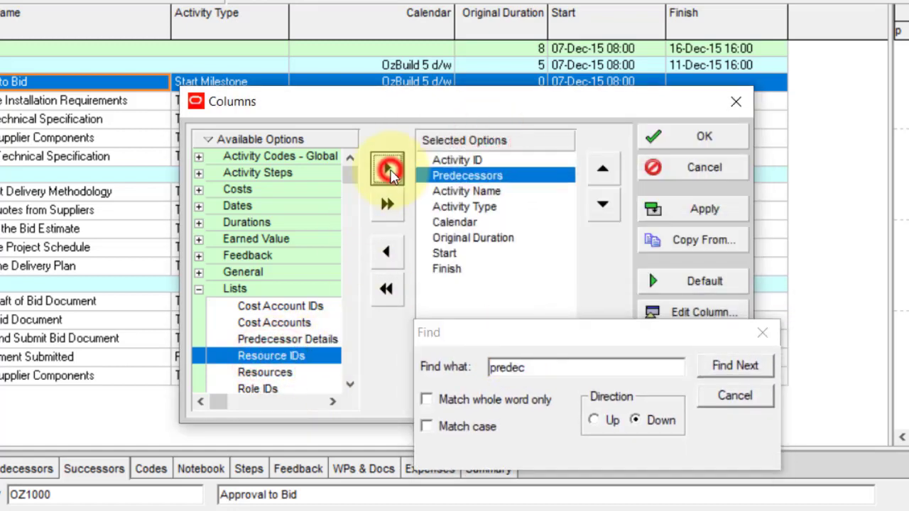
{"action": "left_click", "coordinate": [600, 206]}
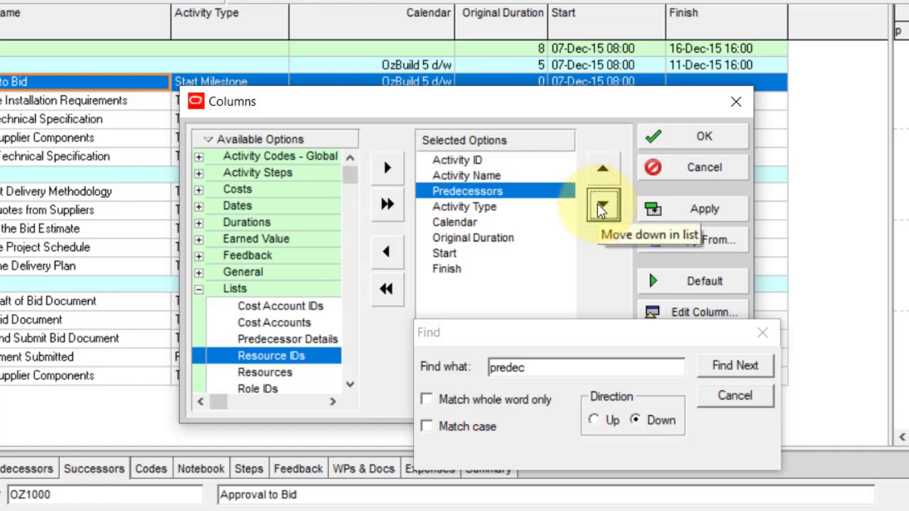
Step: Search for "succ", add the Successors column after Predecessors, and widen both columns in the activity table to fit their full headings
{"action": "left_click", "coordinate": [561, 377]}
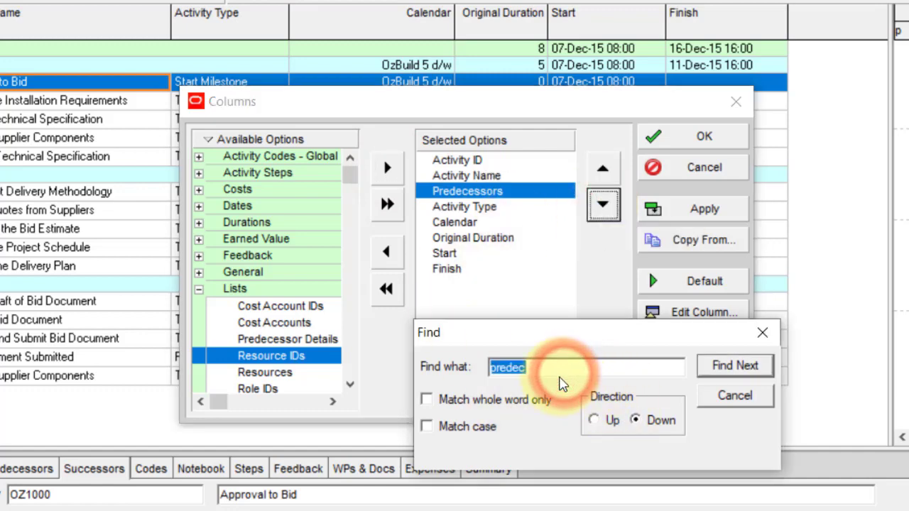
{"action": "type", "text": "succ"}
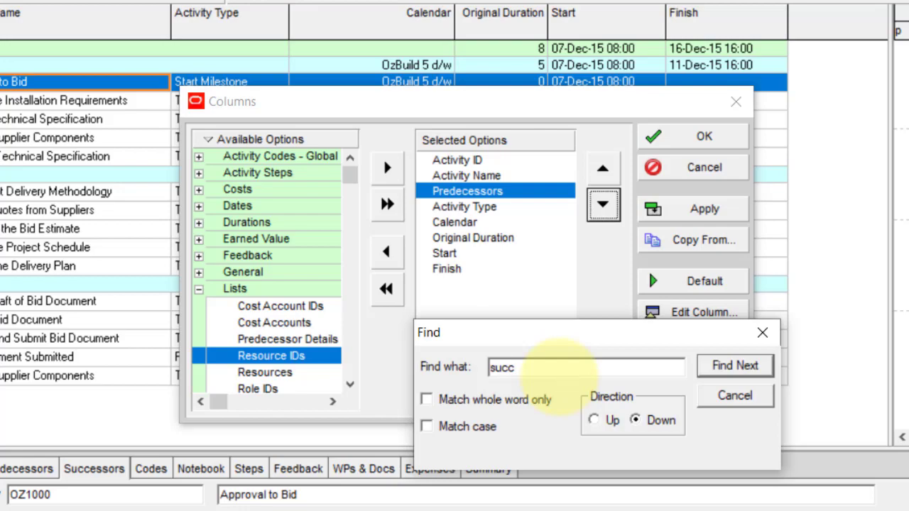
{"action": "left_click", "coordinate": [734, 365]}
{"action": "left_click", "coordinate": [268, 384]}
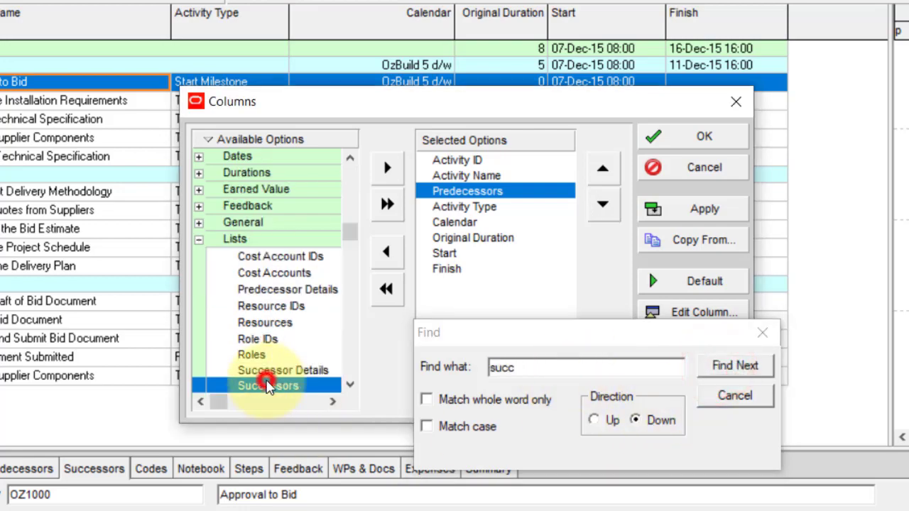
{"action": "left_click", "coordinate": [387, 171]}
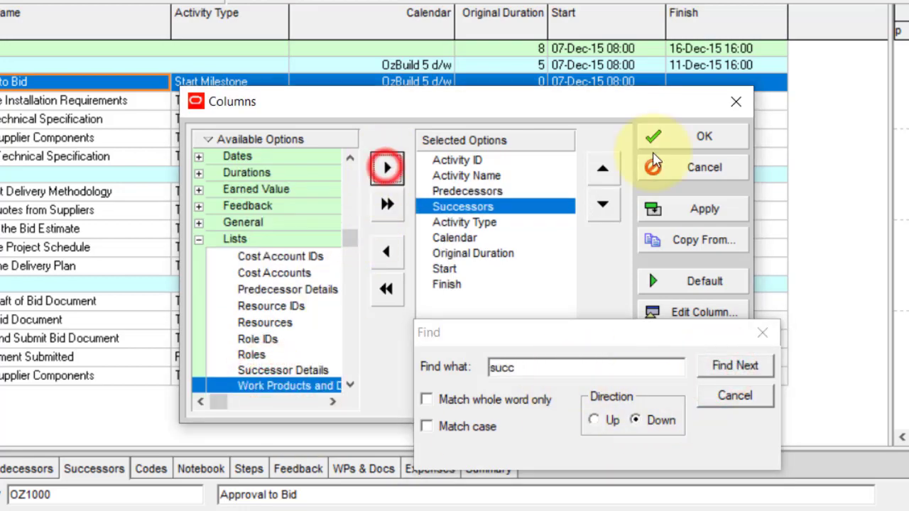
{"action": "left_click", "coordinate": [682, 136]}
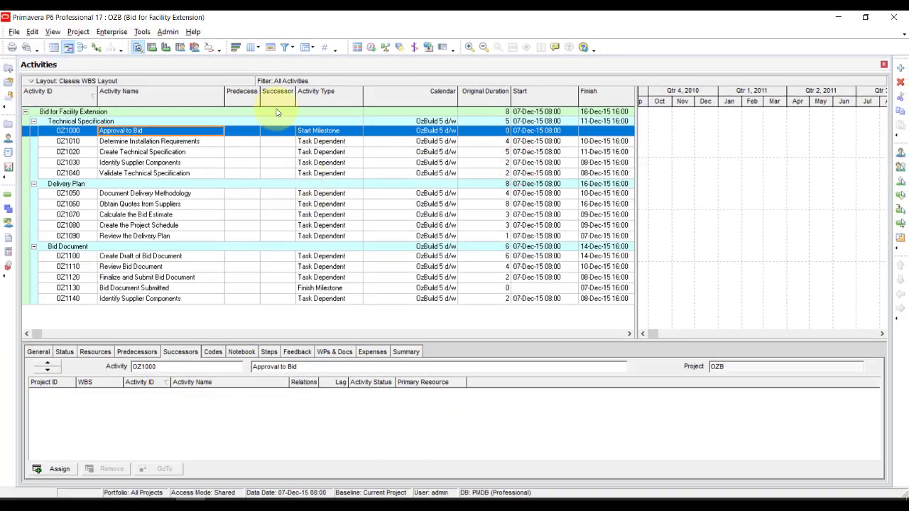
{"action": "left_click_drag", "start_coordinate": [269, 95], "coordinate": [318, 94]}
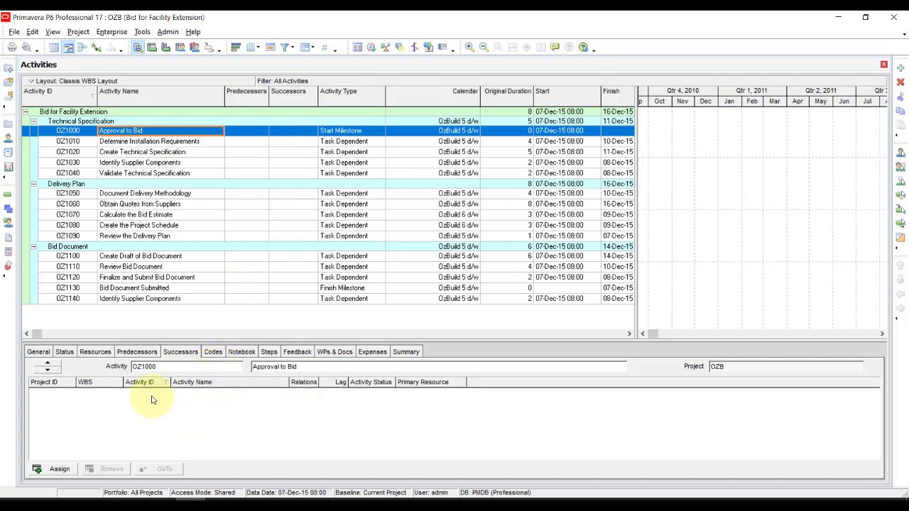
{"action": "left_click", "coordinate": [184, 143]}
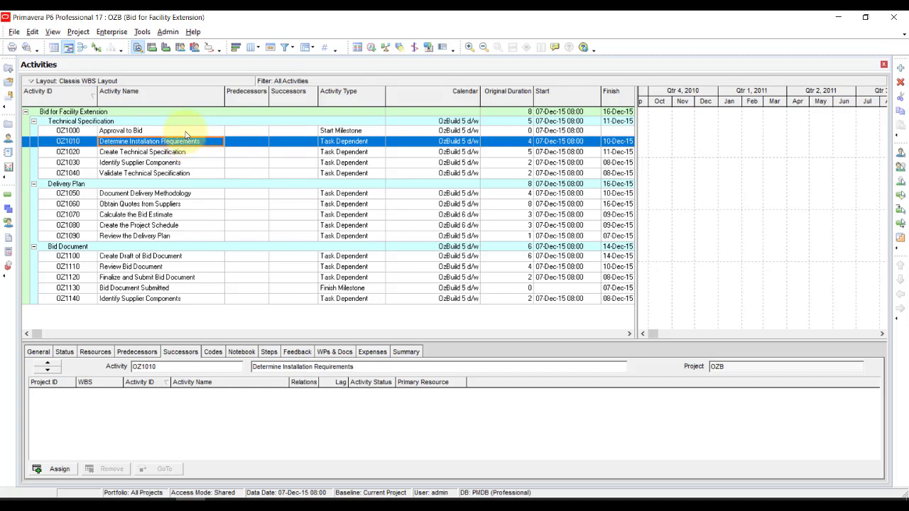
{"action": "left_click", "coordinate": [184, 132]}
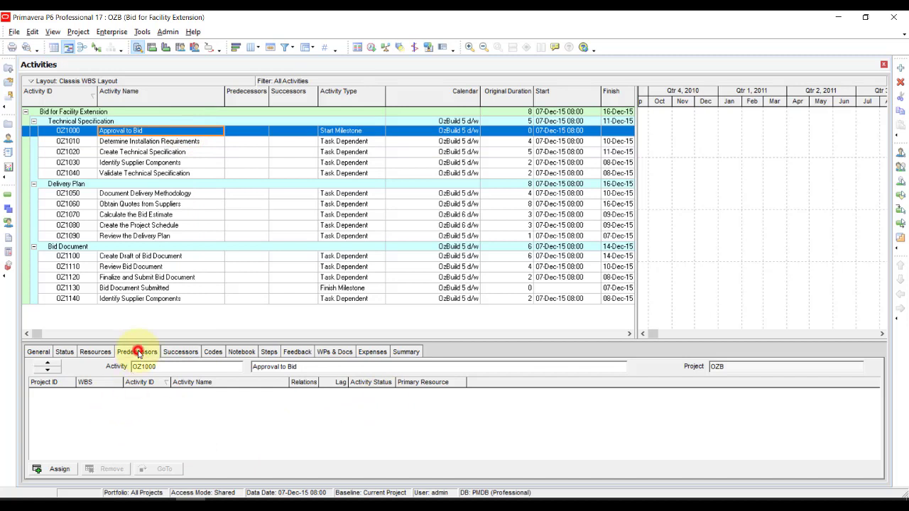
{"action": "left_click", "coordinate": [183, 352]}
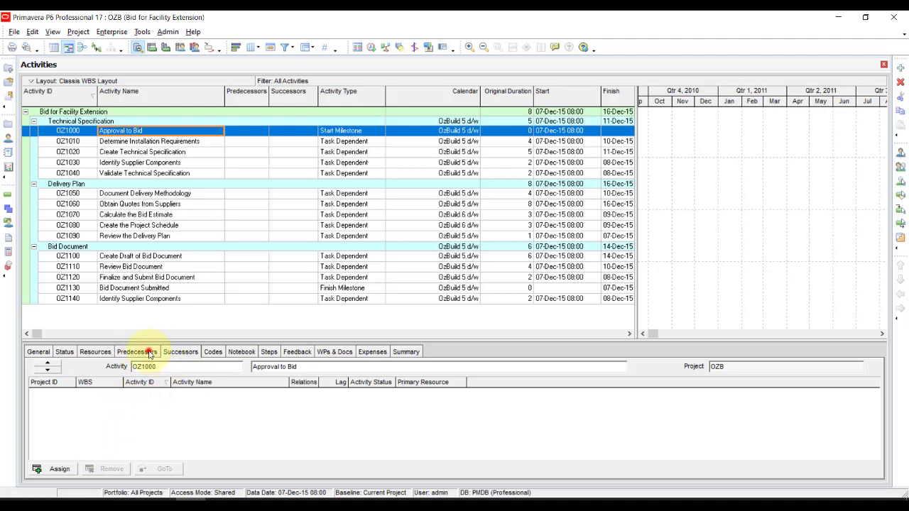
{"action": "left_click", "coordinate": [149, 352]}
{"action": "left_click", "coordinate": [60, 469]}
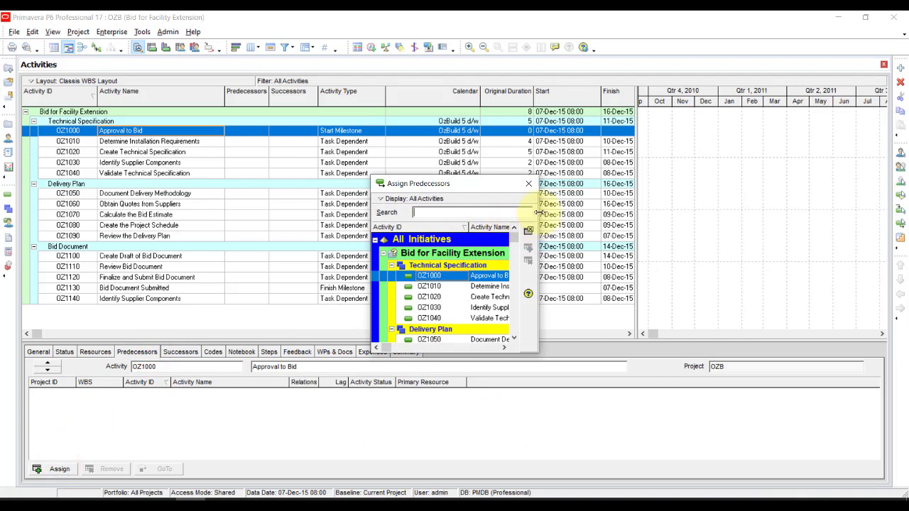
{"action": "left_click_drag", "start_coordinate": [539, 212], "coordinate": [658, 208]}
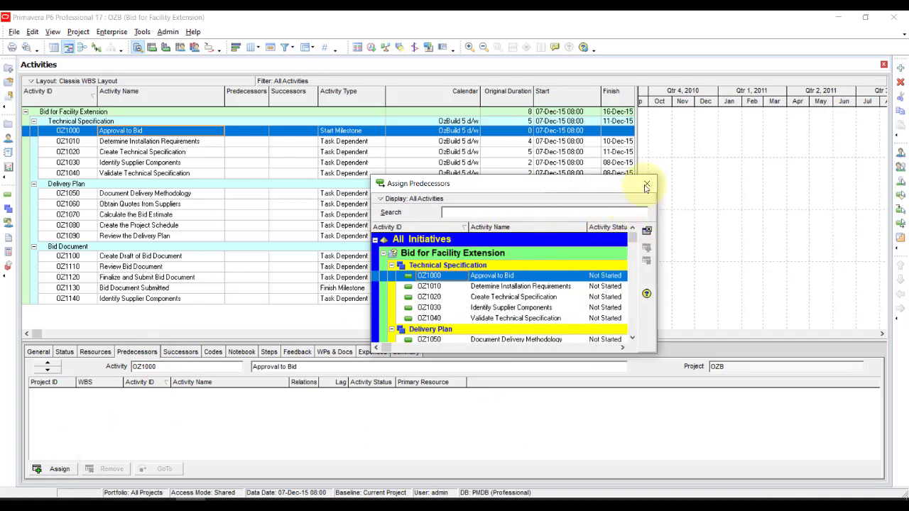
{"action": "left_click", "coordinate": [644, 186]}
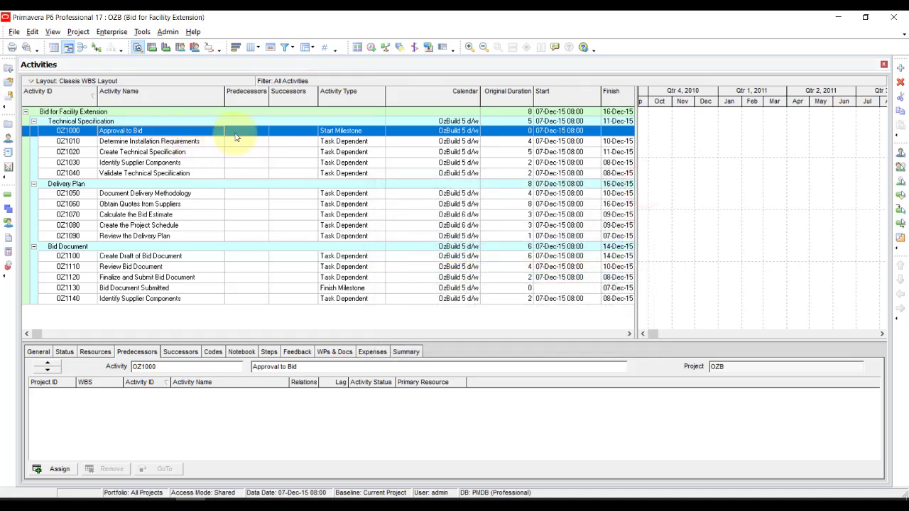
Step: Open predecessor assignment from the activity table and assign OZ1000 Approval to Bid as the predecessor of OZ1010 Determine Installation Requirements
{"action": "double_click", "coordinate": [236, 135]}
{"action": "left_click", "coordinate": [458, 213]}
{"action": "type", "text": "z"}
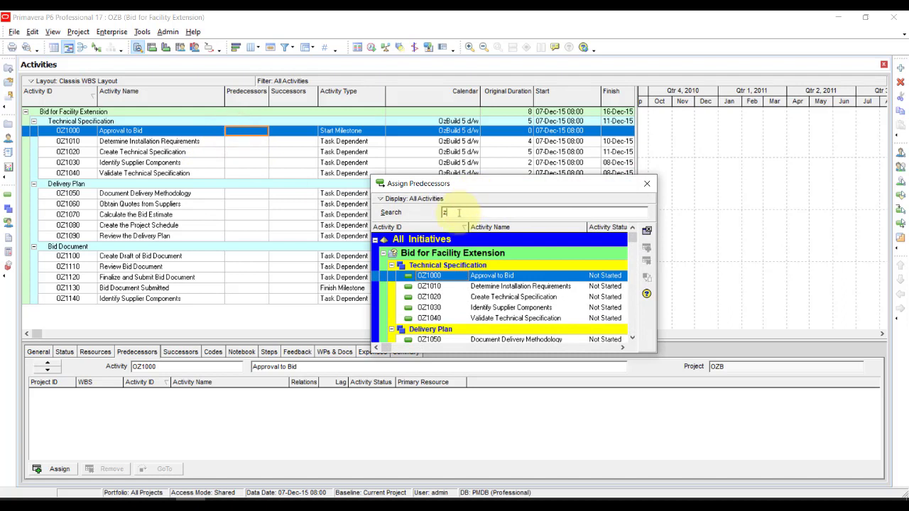
{"action": "key", "text": "BackSpace"}
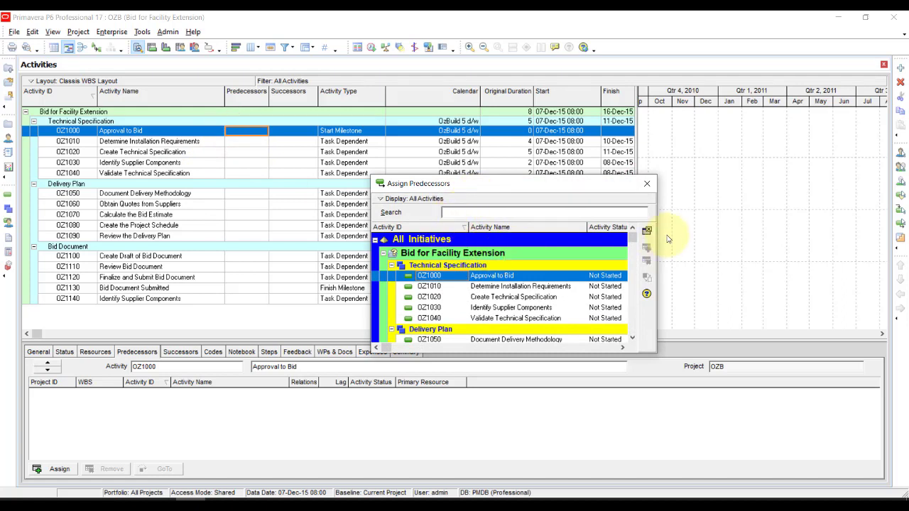
{"action": "left_click_drag", "start_coordinate": [658, 231], "coordinate": [575, 231]}
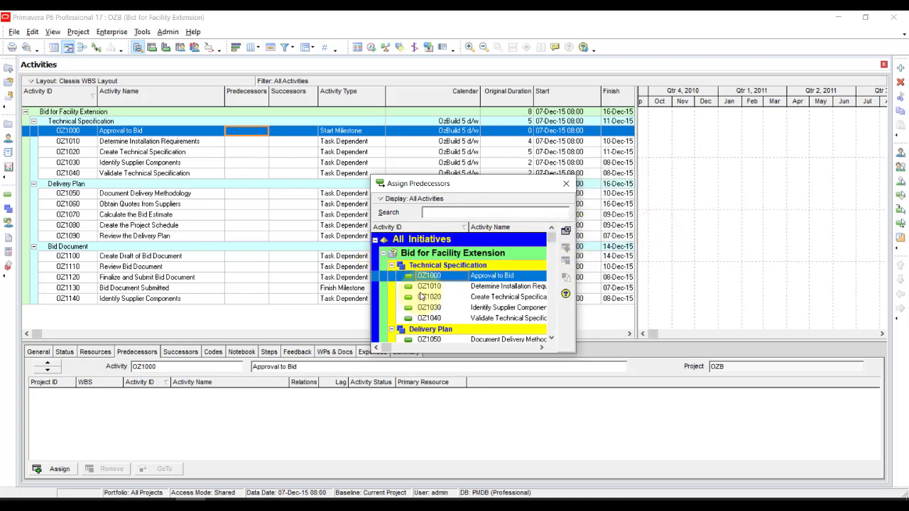
{"action": "left_click", "coordinate": [239, 141]}
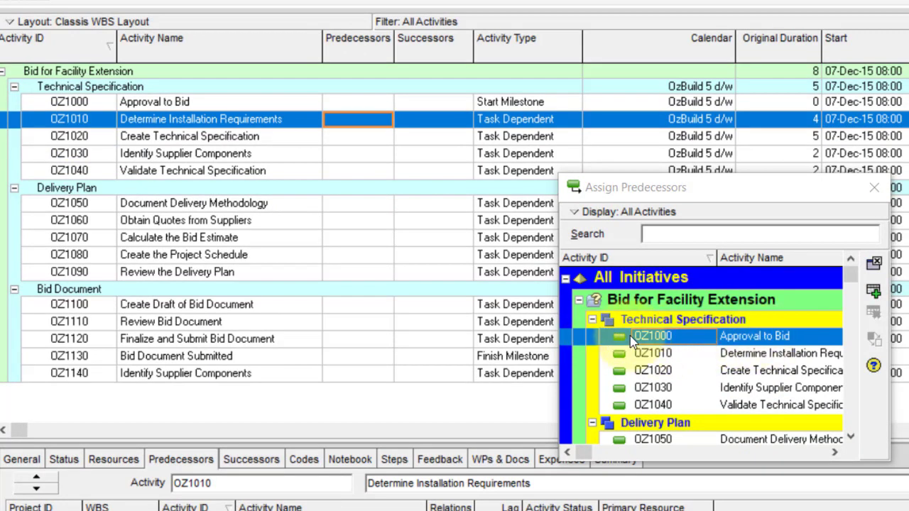
{"action": "double_click", "coordinate": [669, 334]}
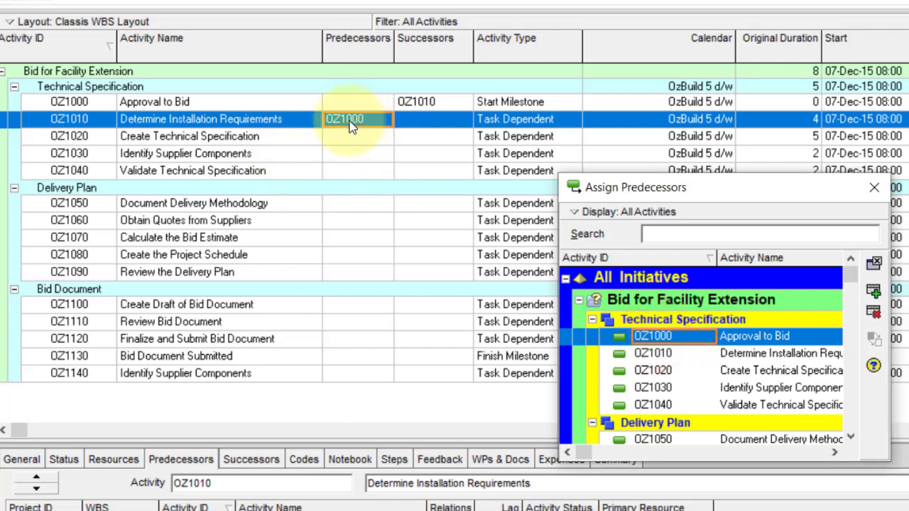
Step: Assign OZ1010 as the predecessor of OZ1020 Create Technical Specification, and OZ1020 as the predecessor of OZ1030 Identify Supplier Components
{"action": "left_click", "coordinate": [233, 125]}
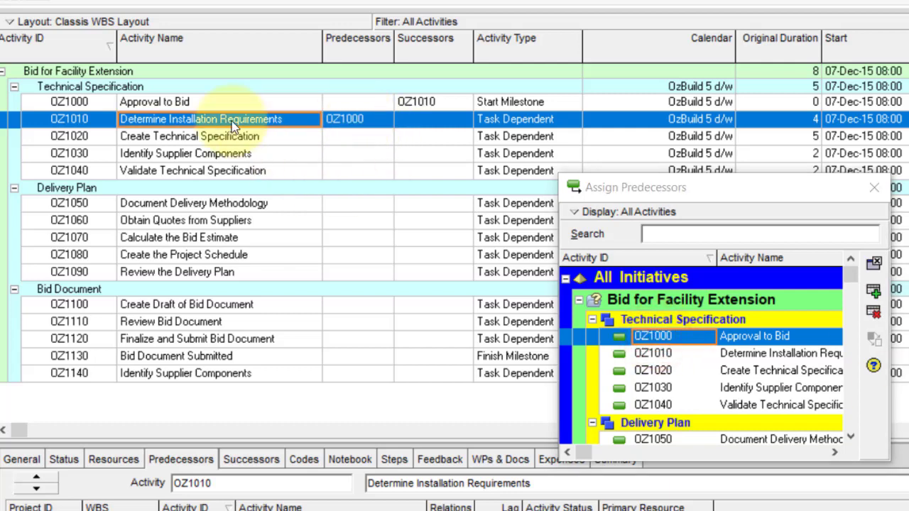
{"action": "left_click", "coordinate": [185, 102]}
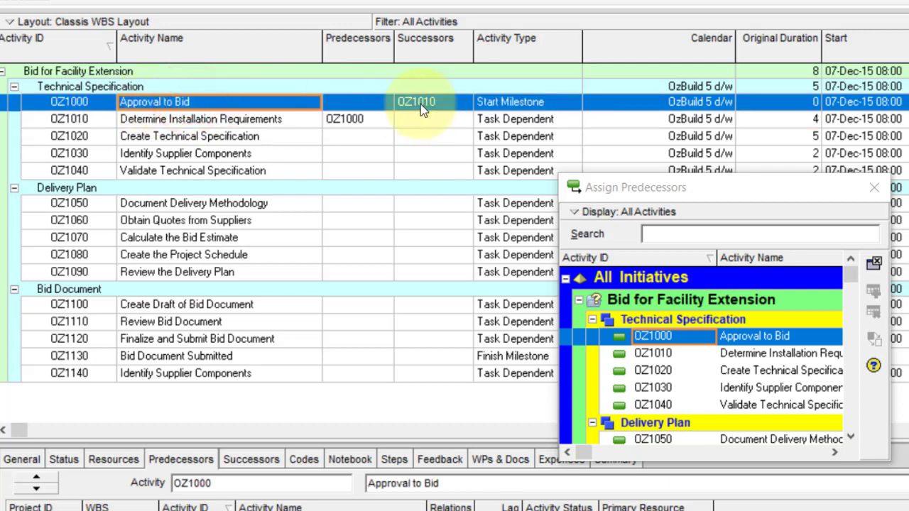
{"action": "left_click", "coordinate": [347, 120]}
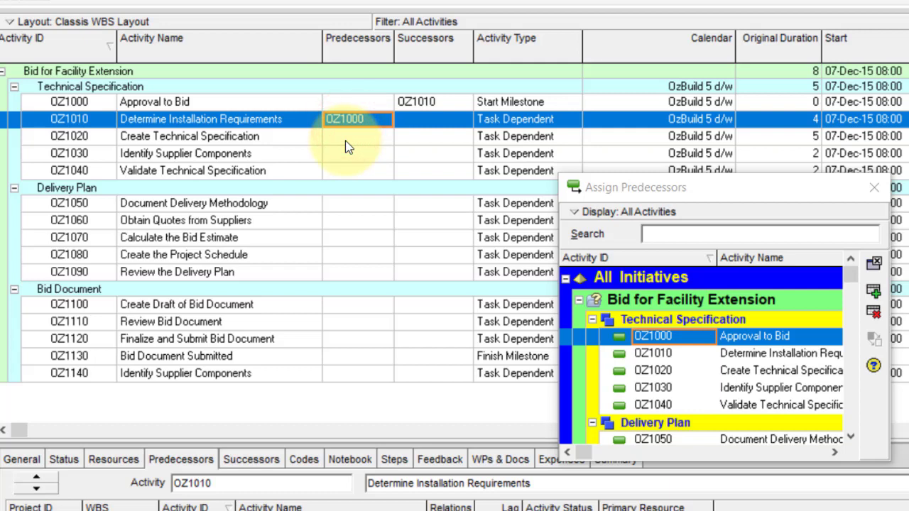
{"action": "left_click", "coordinate": [346, 142]}
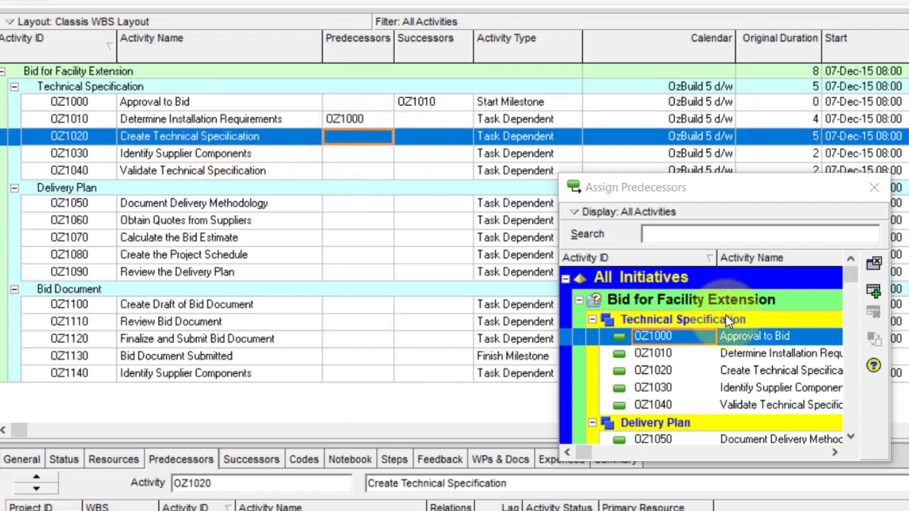
{"action": "double_click", "coordinate": [658, 355]}
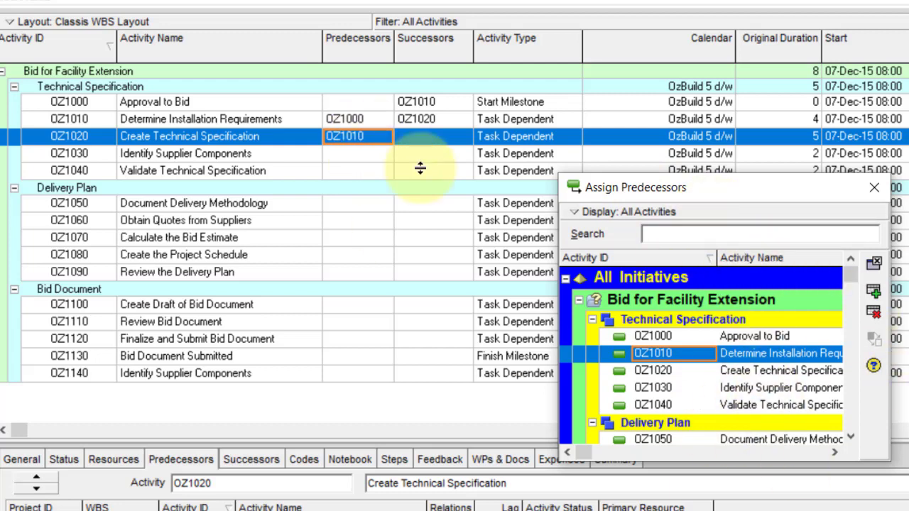
{"action": "left_click", "coordinate": [277, 155]}
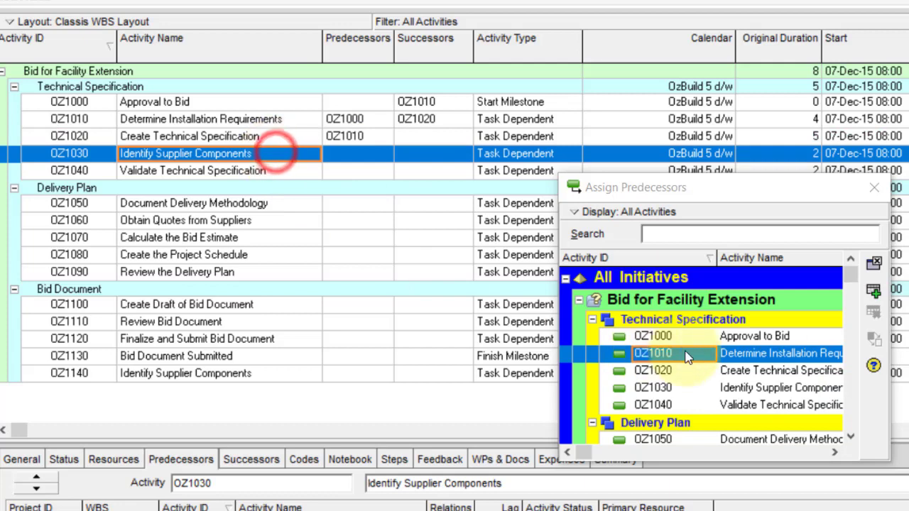
{"action": "double_click", "coordinate": [655, 372]}
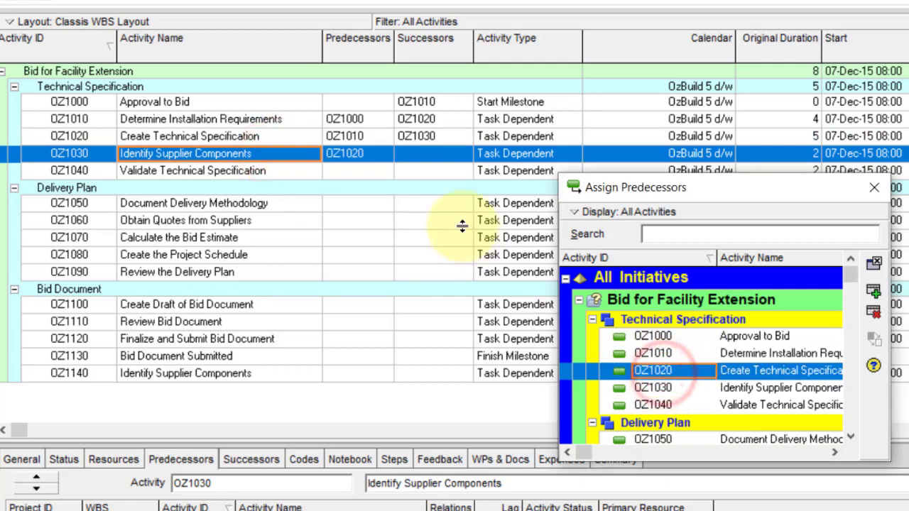
Step: Assign OZ1030 as the predecessor of OZ1040 Validate Technical Specification, and OZ1040 as the predecessor of OZ1050 Document Delivery Methodology
{"action": "left_click", "coordinate": [372, 172]}
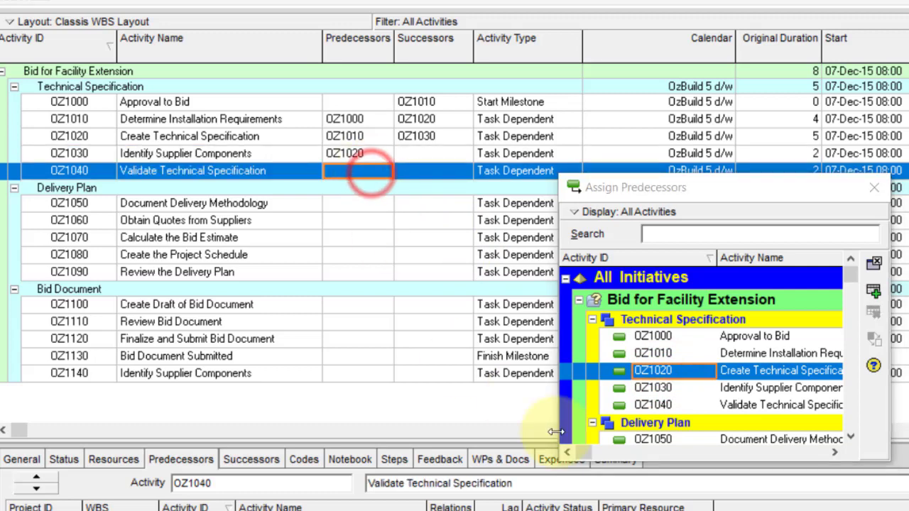
{"action": "double_click", "coordinate": [650, 388]}
{"action": "left_click", "coordinate": [358, 204]}
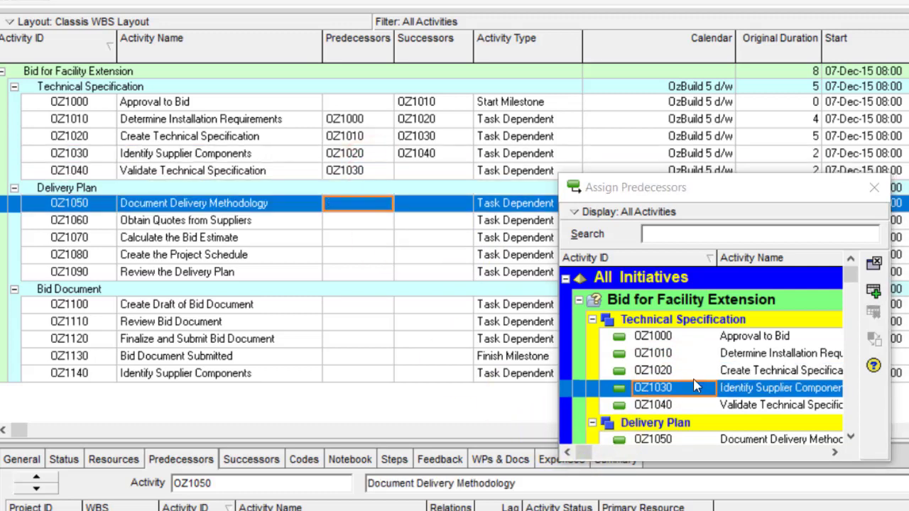
{"action": "double_click", "coordinate": [660, 405]}
Step: Assign OZ1030 as the predecessor of OZ1060 Obtain Quotes from Suppliers, and OZ1050 as the predecessor of OZ1070 Calculate the Bid Estimate
{"action": "left_click", "coordinate": [358, 221]}
{"action": "double_click", "coordinate": [660, 366]}
{"action": "left_click", "coordinate": [366, 239]}
{"action": "double_click", "coordinate": [660, 418]}
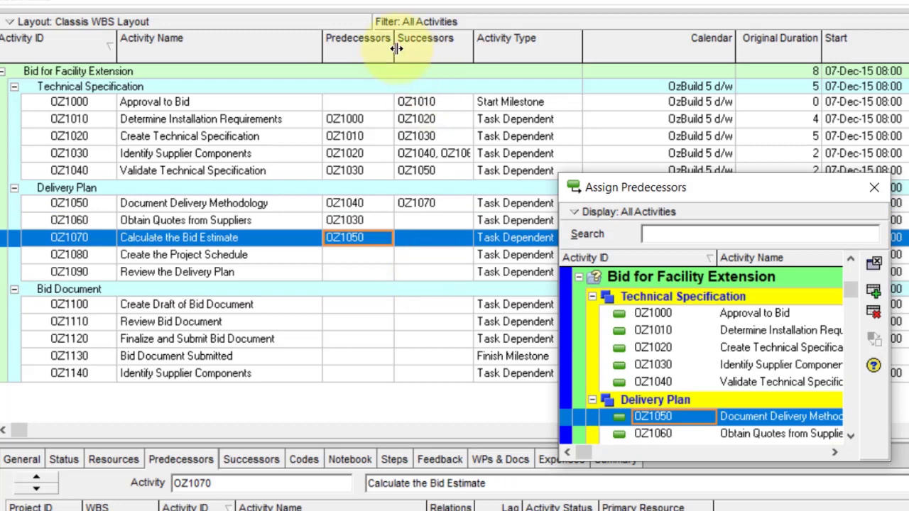
Step: Assign OZ1060 as a second predecessor of OZ1070 and widen the Predecessors and Successors columns to fit multiple activity IDs
{"action": "left_click_drag", "start_coordinate": [396, 49], "coordinate": [403, 48]}
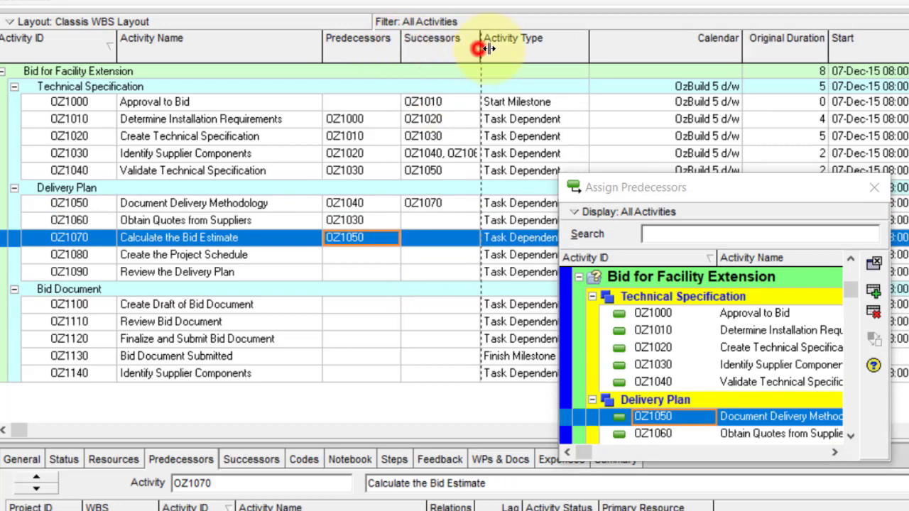
{"action": "left_click_drag", "start_coordinate": [481, 48], "coordinate": [498, 53]}
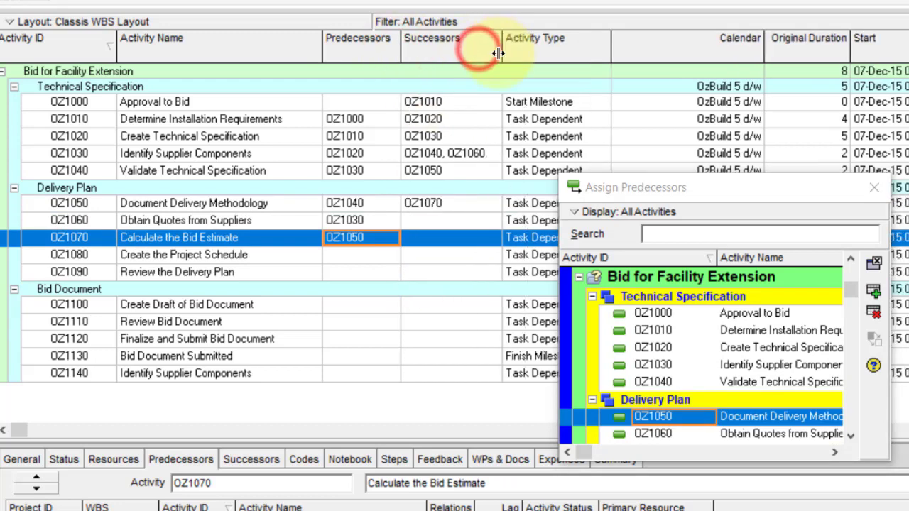
{"action": "scroll", "coordinate": [663, 376], "scroll_direction": "down", "scroll_amount": 2}
{"action": "double_click", "coordinate": [663, 396]}
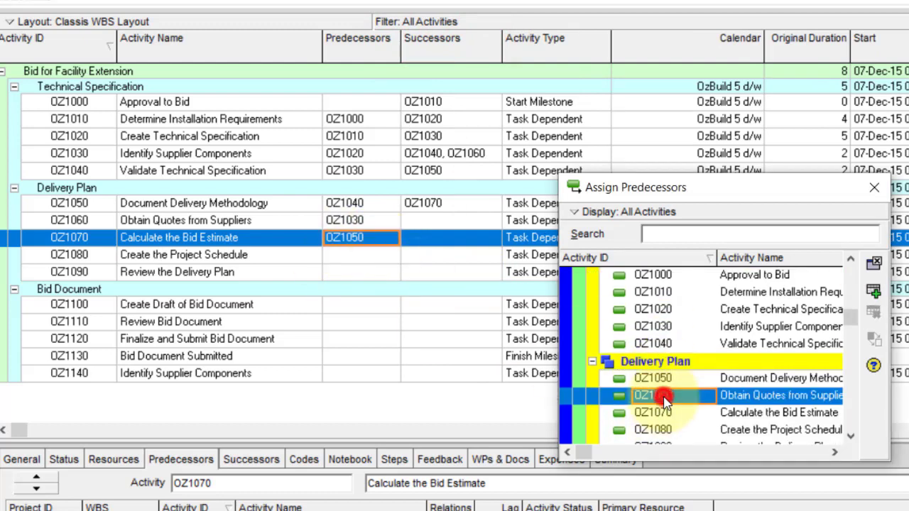
{"action": "left_click_drag", "start_coordinate": [401, 49], "coordinate": [446, 48]}
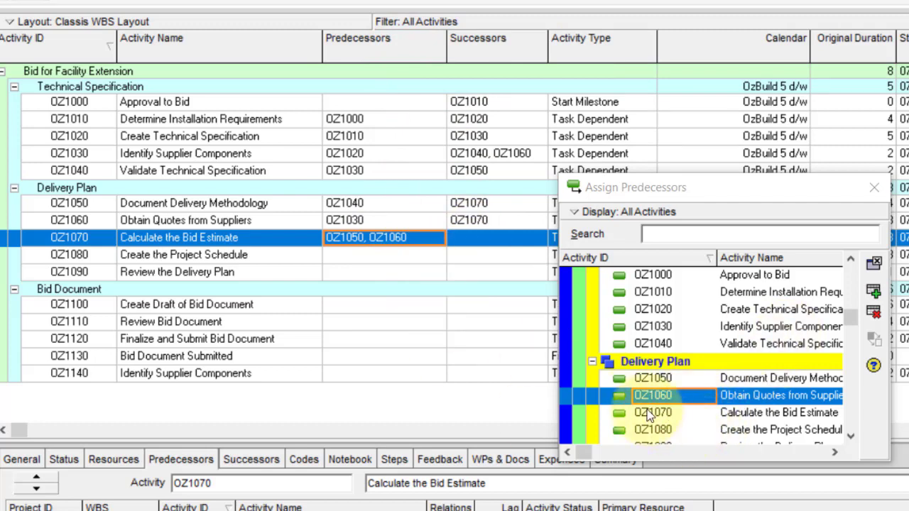
Step: Remove OZ1060 from the predecessors of OZ1070 Calculate the Bid Estimate and assign it again
{"action": "left_click", "coordinate": [650, 389]}
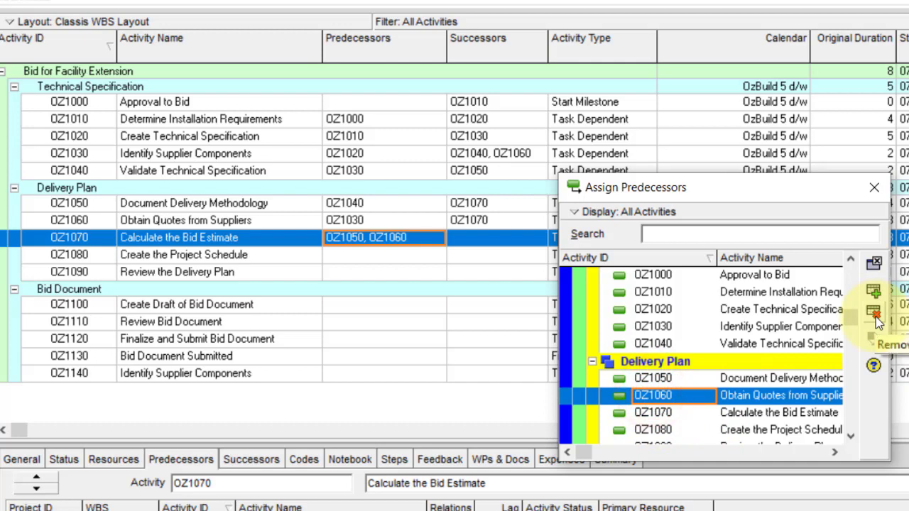
{"action": "left_click", "coordinate": [876, 318]}
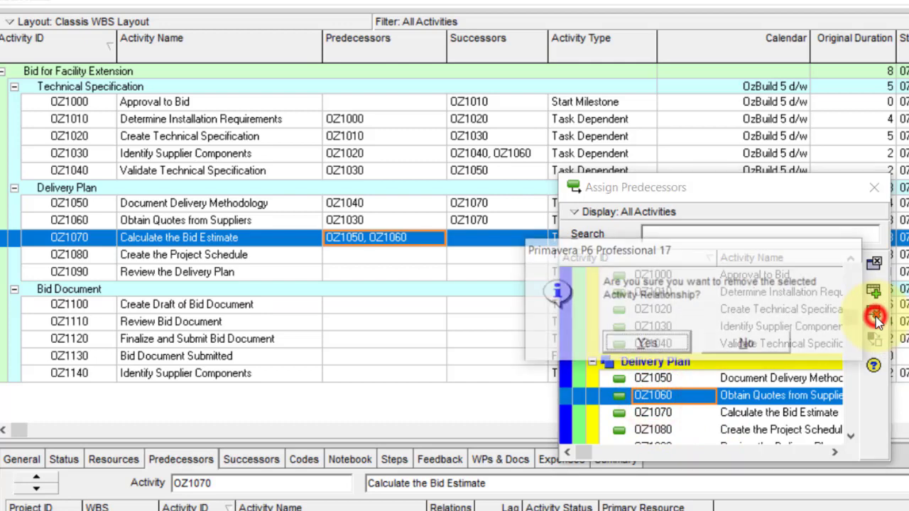
{"action": "left_click", "coordinate": [652, 341]}
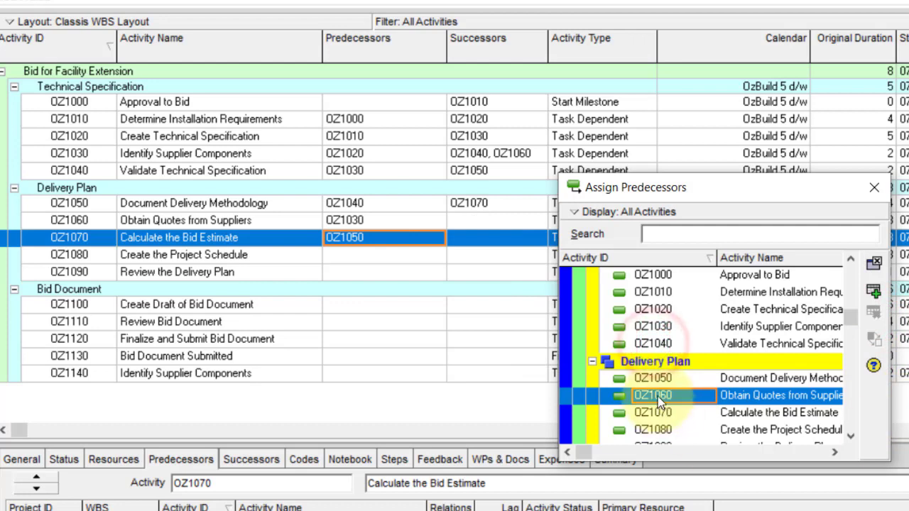
{"action": "double_click", "coordinate": [658, 396]}
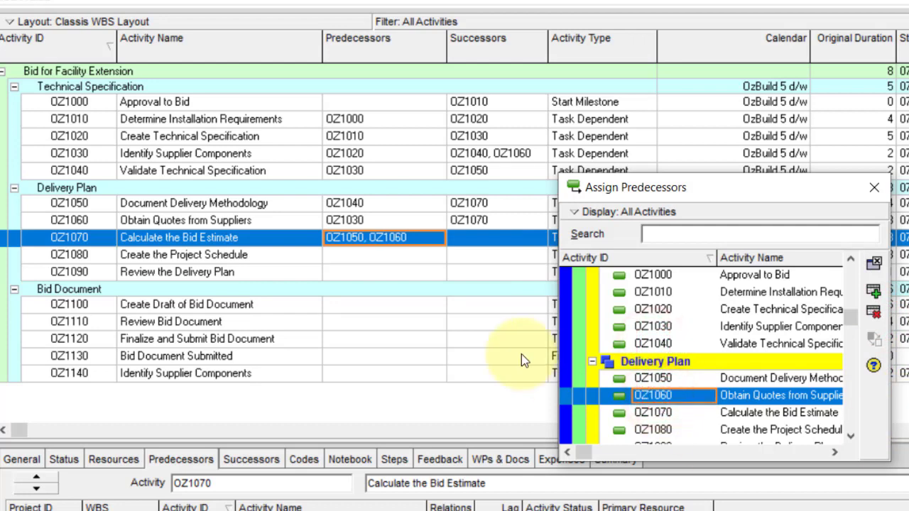
Step: Assign OZ1070 as the predecessor of OZ1080 Create the Project Schedule, and OZ1080 as the predecessor of OZ1090 Review the Delivery Plan
{"action": "left_click", "coordinate": [386, 260]}
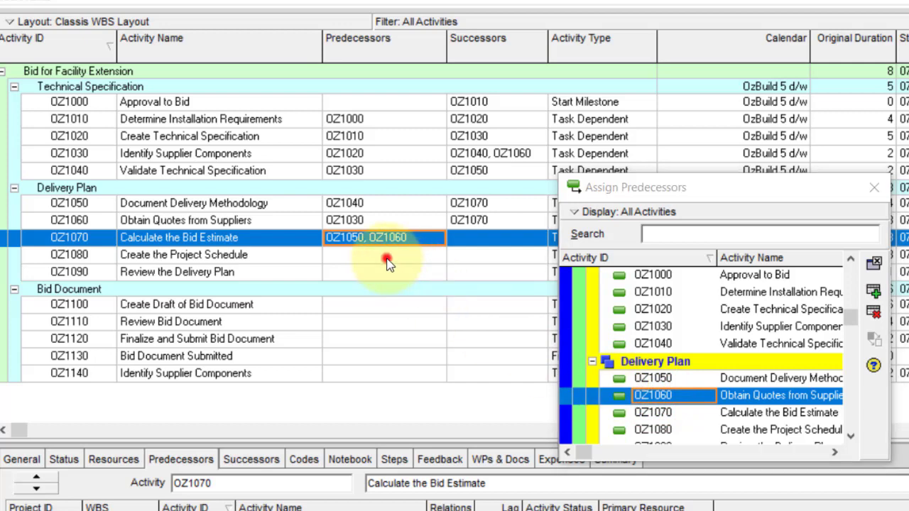
{"action": "left_click", "coordinate": [657, 412]}
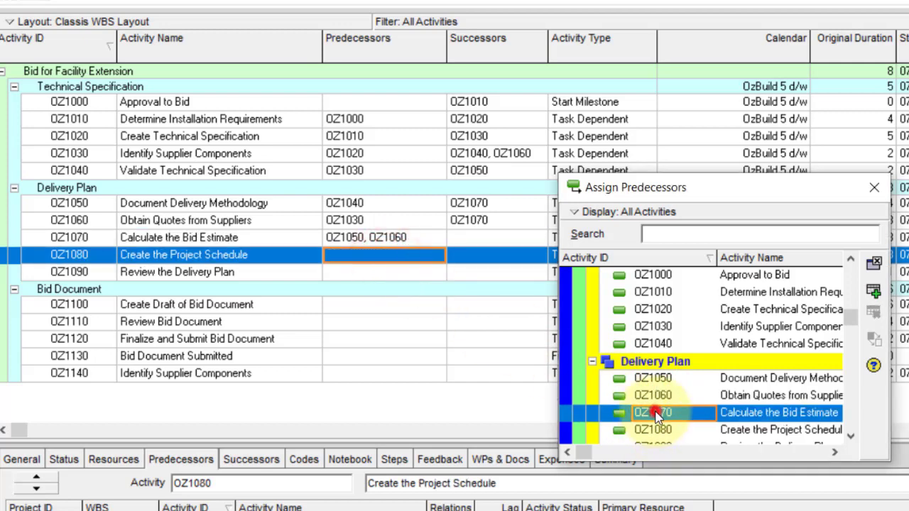
{"action": "double_click", "coordinate": [656, 412]}
{"action": "left_click", "coordinate": [390, 277]}
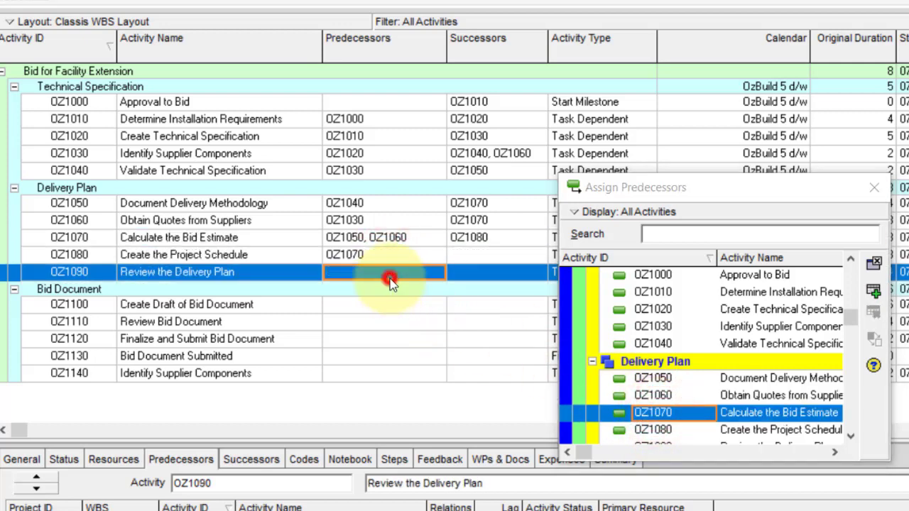
{"action": "left_click", "coordinate": [650, 430]}
{"action": "double_click", "coordinate": [650, 429]}
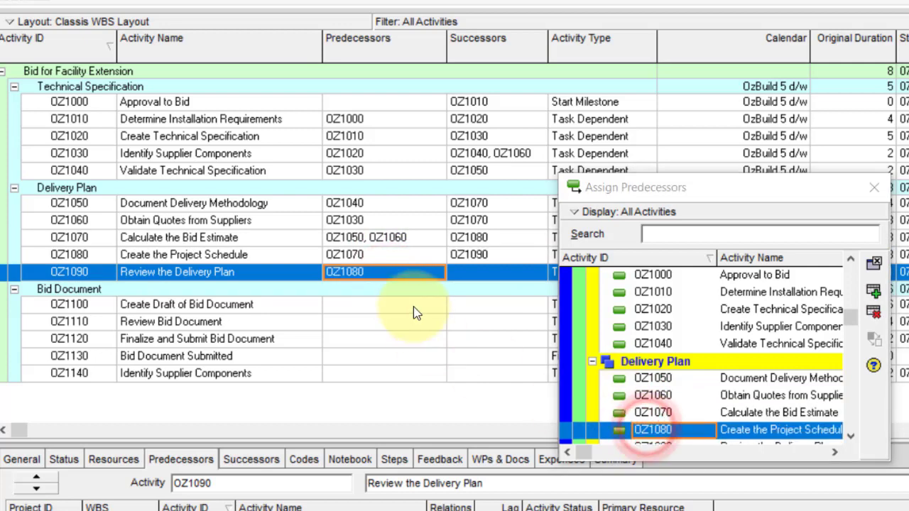
Step: Assign OZ1050 Document Delivery Methodology as the predecessor of OZ1100 Create Draft of Bid Document
{"action": "left_click", "coordinate": [416, 307]}
{"action": "scroll", "coordinate": [639, 356], "scroll_direction": "down", "scroll_amount": 1}
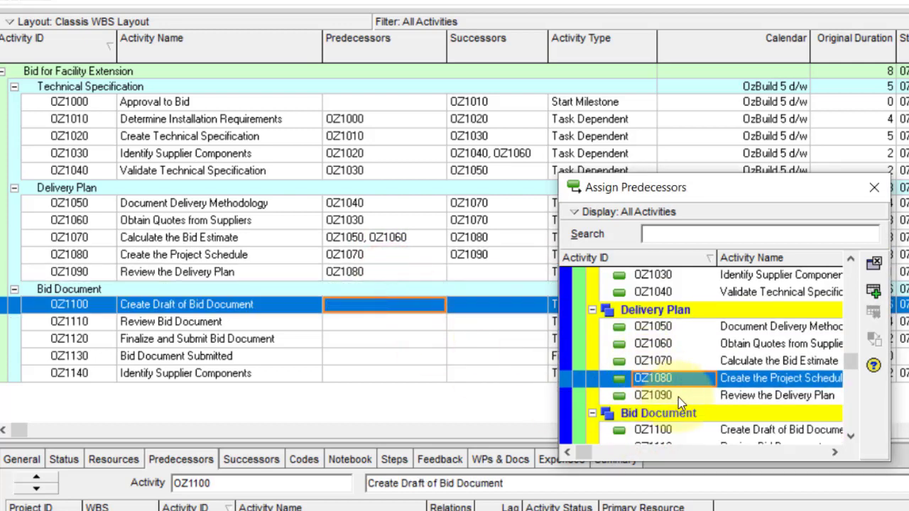
{"action": "scroll", "coordinate": [678, 397], "scroll_direction": "up", "scroll_amount": 1}
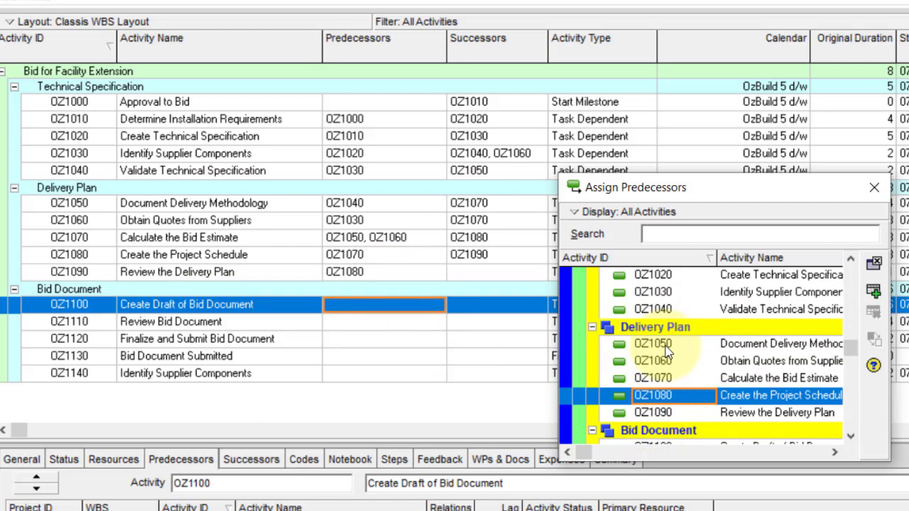
{"action": "double_click", "coordinate": [666, 347]}
Step: Assign both OZ1090 Review the Delivery Plan and OZ1100 Create Draft of Bid Document as predecessors of OZ1110 Review Bid Document
{"action": "left_click", "coordinate": [367, 325]}
{"action": "double_click", "coordinate": [651, 416]}
{"action": "scroll", "coordinate": [659, 420], "scroll_direction": "down", "scroll_amount": 1}
{"action": "double_click", "coordinate": [660, 418]}
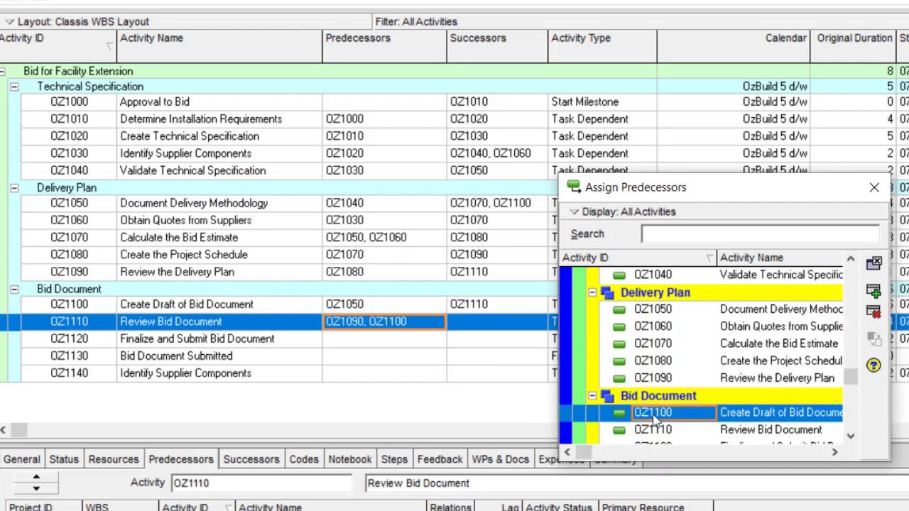
Step: Assign OZ1110 as the predecessor of OZ1120 and OZ1120 as the predecessor of OZ1130 Bid Document Submitted, and end predecessor assignment
{"action": "scroll", "coordinate": [660, 418], "scroll_direction": "down", "scroll_amount": 1}
{"action": "left_click", "coordinate": [385, 341]}
{"action": "double_click", "coordinate": [662, 398]}
{"action": "left_click", "coordinate": [394, 357]}
{"action": "scroll", "coordinate": [661, 428], "scroll_direction": "down", "scroll_amount": 1}
{"action": "double_click", "coordinate": [664, 398]}
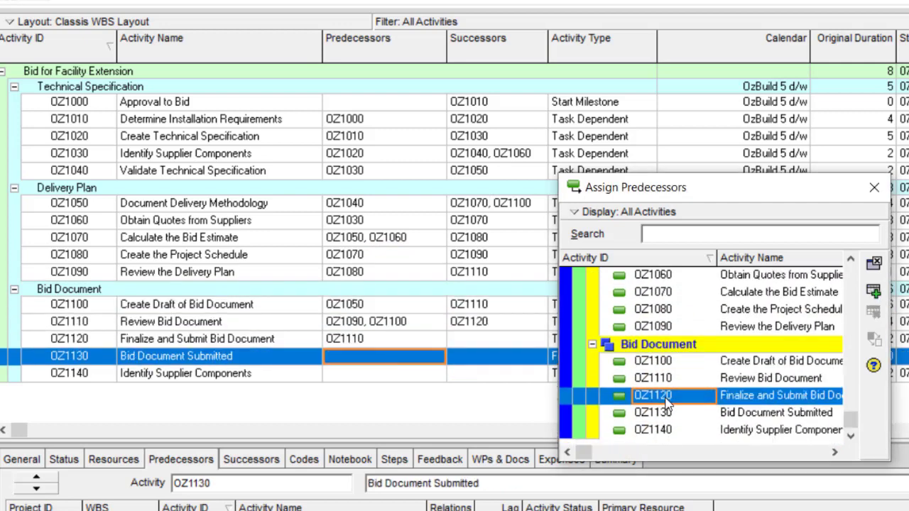
{"action": "left_click", "coordinate": [874, 188]}
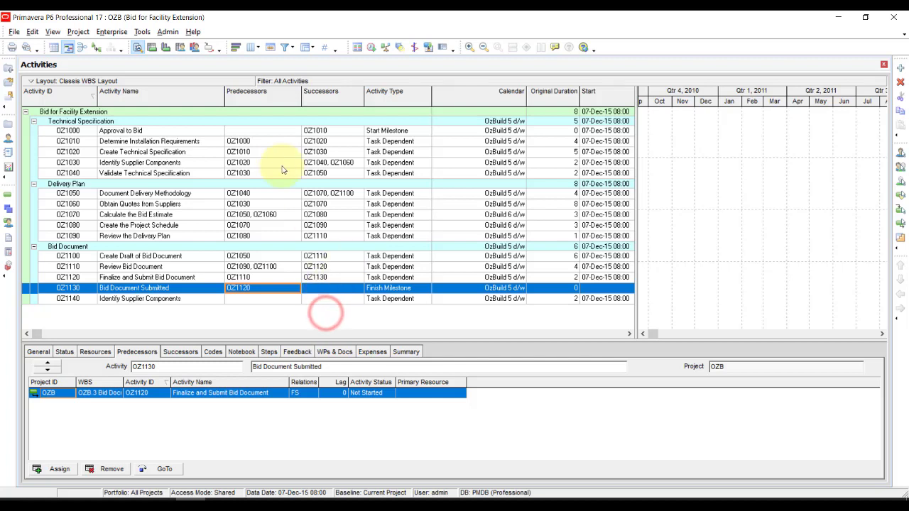
Step: Review the predecessor details of the Technical Specification activities from OZ1000 to OZ1040
{"action": "left_click", "coordinate": [272, 133]}
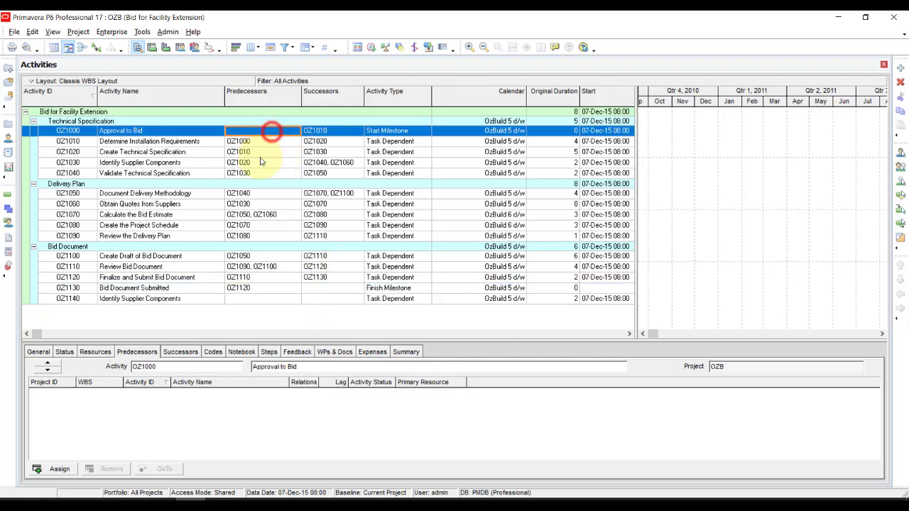
{"action": "left_click", "coordinate": [243, 145]}
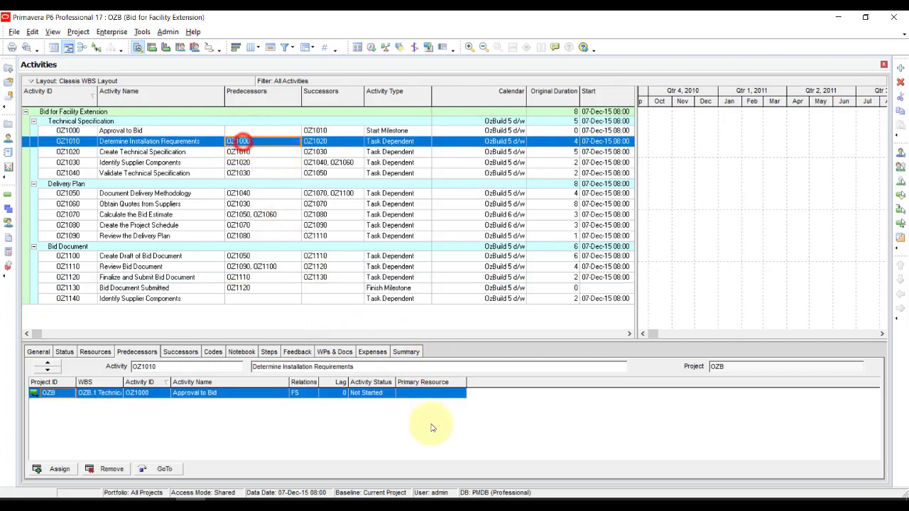
{"action": "left_click", "coordinate": [247, 393]}
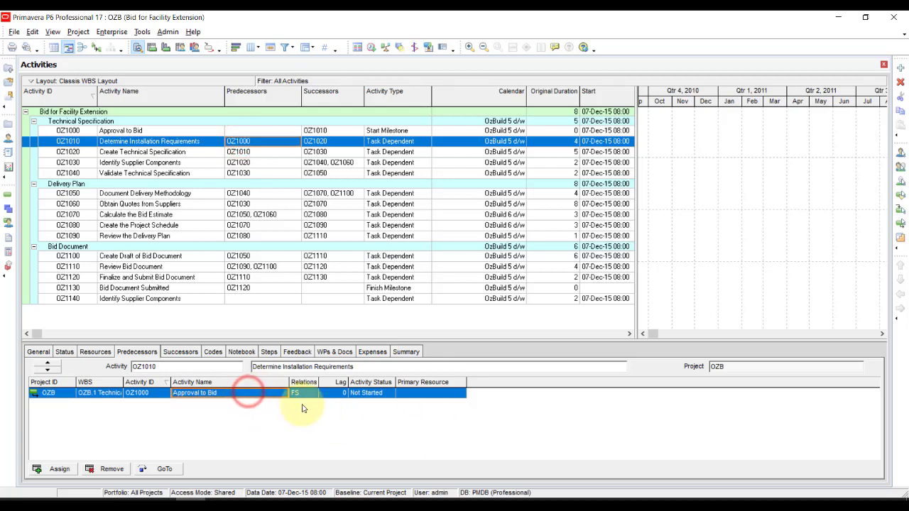
{"action": "left_click", "coordinate": [247, 151]}
{"action": "left_click", "coordinate": [248, 162]}
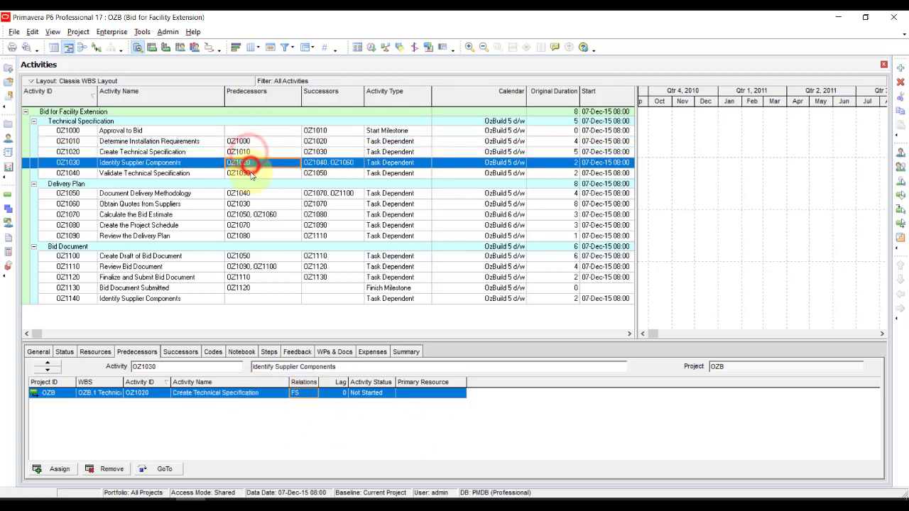
{"action": "left_click", "coordinate": [248, 172]}
Step: View the relationship types available for the link from OZ1010 to OZ1020 Create Technical Specification
{"action": "left_click", "coordinate": [250, 152]}
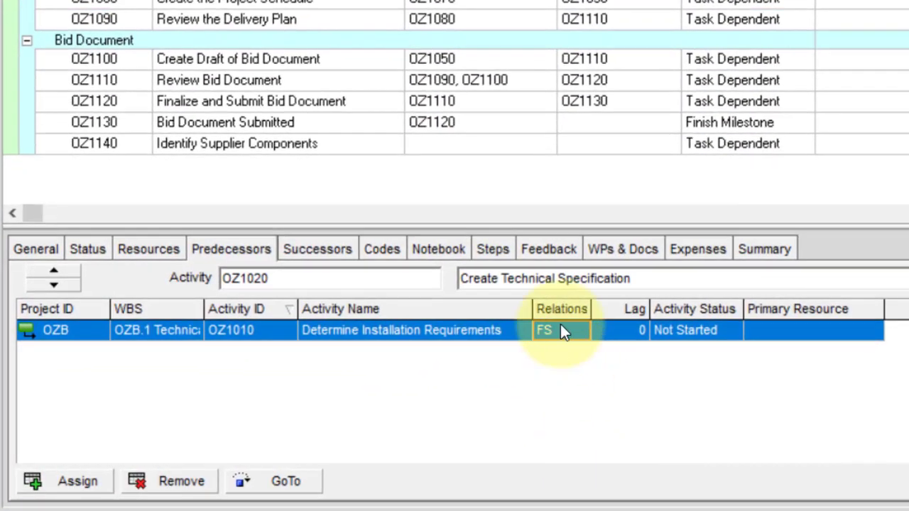
{"action": "left_click", "coordinate": [303, 393]}
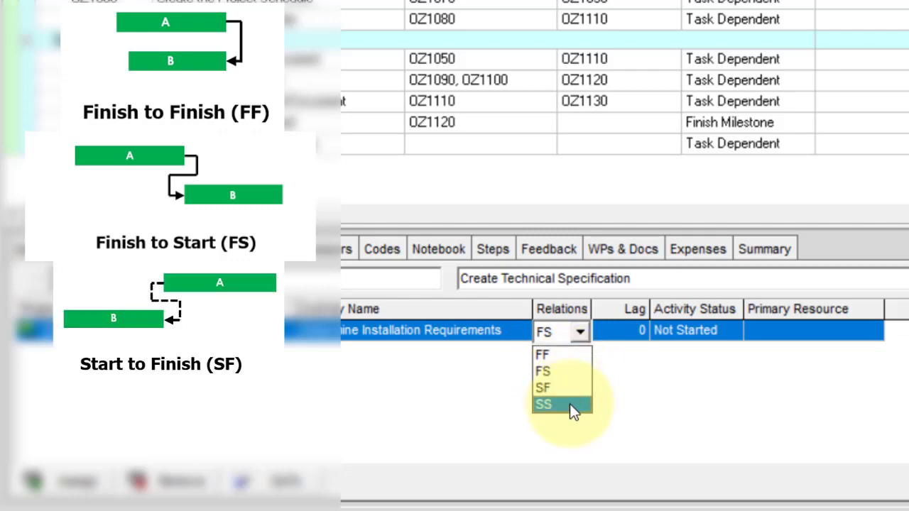
{"action": "left_click", "coordinate": [635, 375]}
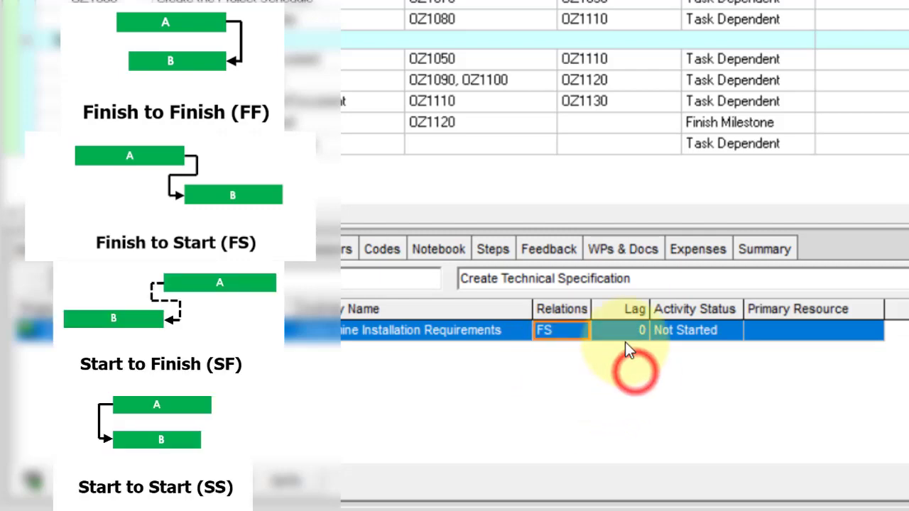
Step: Set the lag of the OZ1010 predecessor relationship of OZ1020 to 2
{"action": "left_click", "coordinate": [624, 338]}
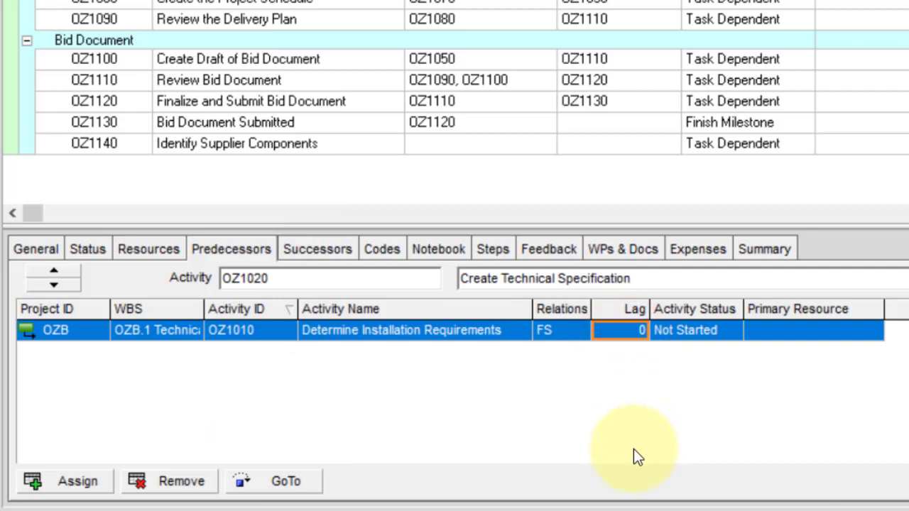
{"action": "left_click", "coordinate": [626, 341]}
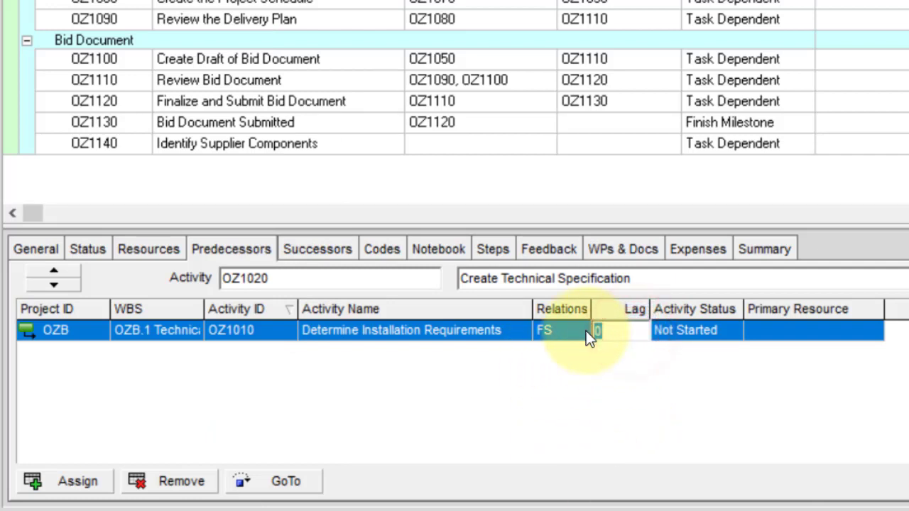
{"action": "type", "text": "2"}
{"action": "key", "text": "Return"}
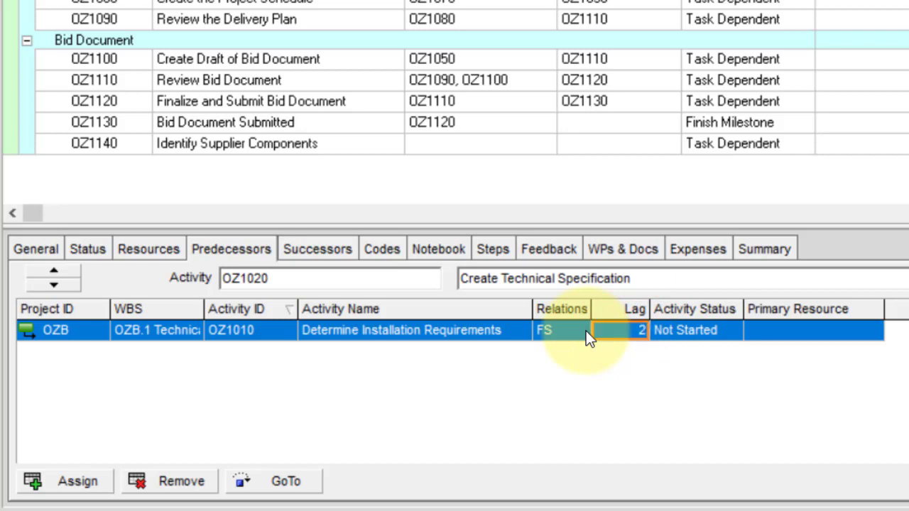
Step: Enter a negative lag of -2 for the OZ1010 predecessor relationship of OZ1020
{"action": "left_click", "coordinate": [636, 333]}
{"action": "type", "text": "-2"}
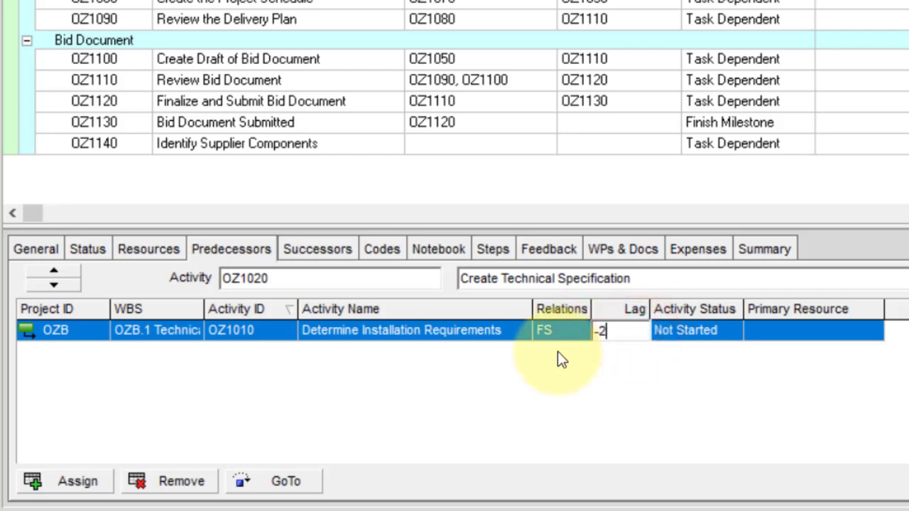
{"action": "key", "text": "Return"}
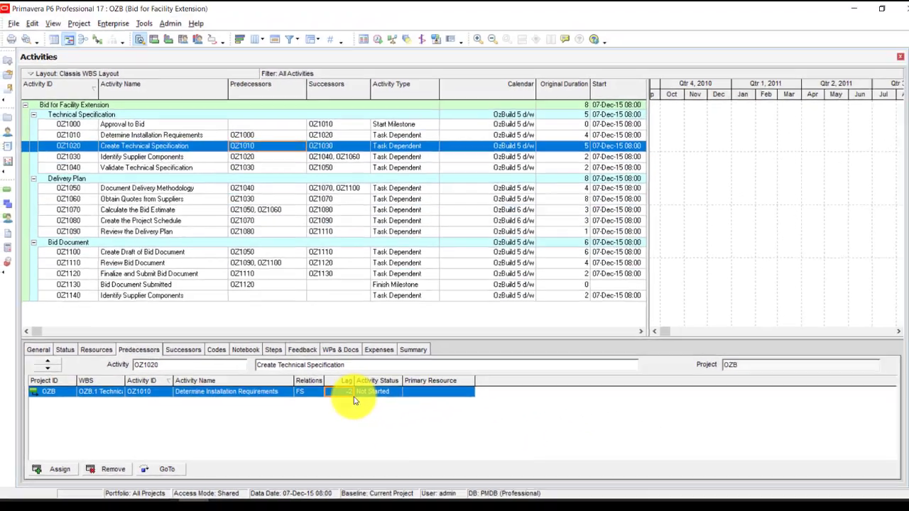
Step: View the predecessor details of OZ1030 Identify Supplier Components and OZ1010 Determine Installation Requirements
{"action": "left_click", "coordinate": [241, 163]}
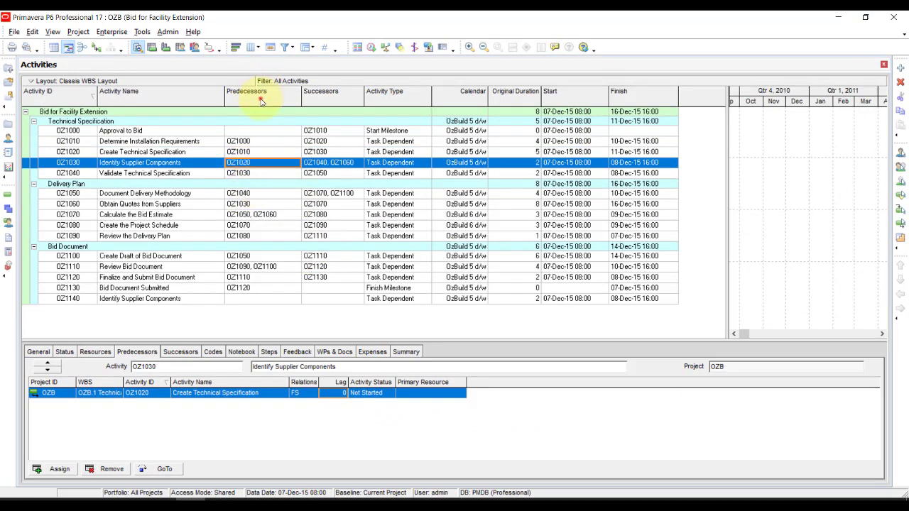
{"action": "left_click", "coordinate": [57, 98]}
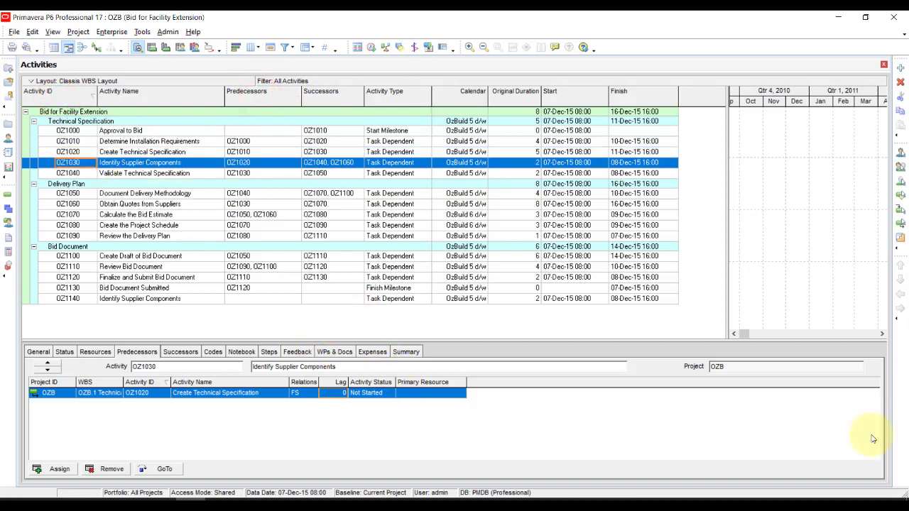
{"action": "left_click", "coordinate": [263, 141]}
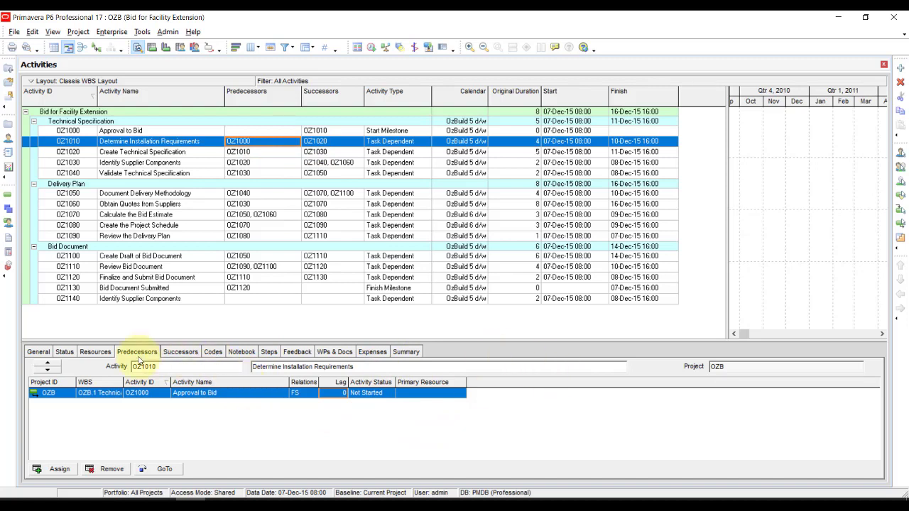
Step: Add the Relationships tab to the displayed activity details
{"action": "right_click", "coordinate": [447, 352]}
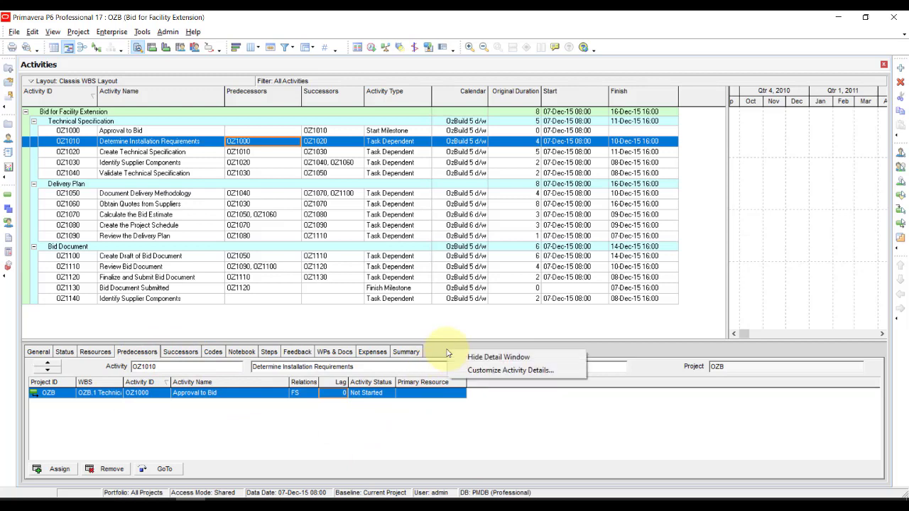
{"action": "left_click", "coordinate": [488, 370]}
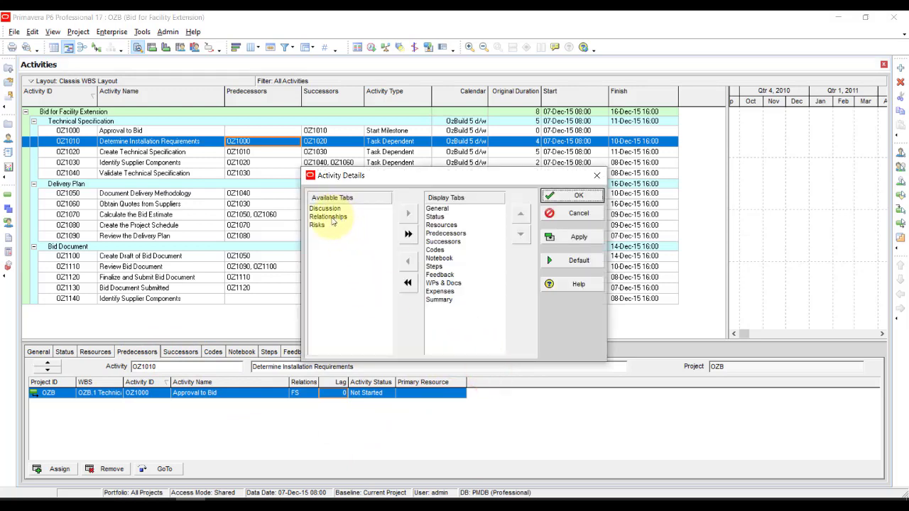
{"action": "left_click", "coordinate": [328, 216]}
{"action": "left_click", "coordinate": [403, 215]}
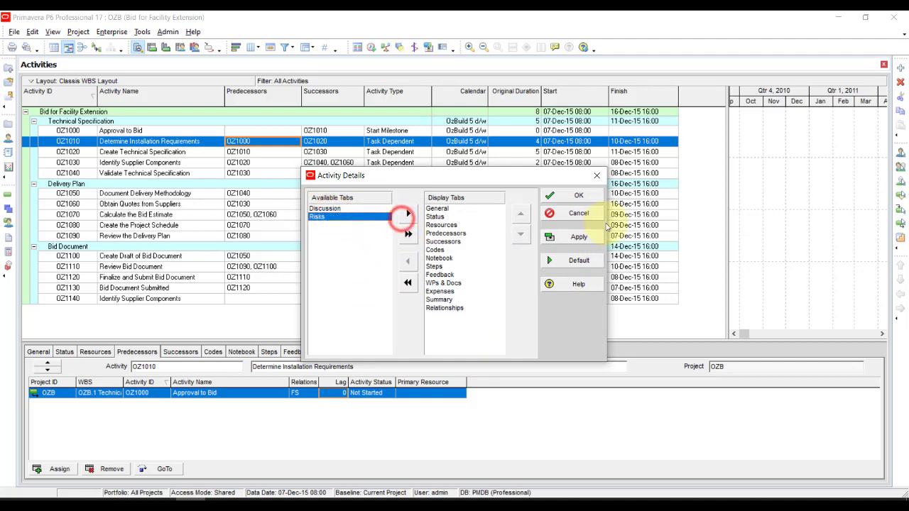
{"action": "left_click", "coordinate": [573, 197]}
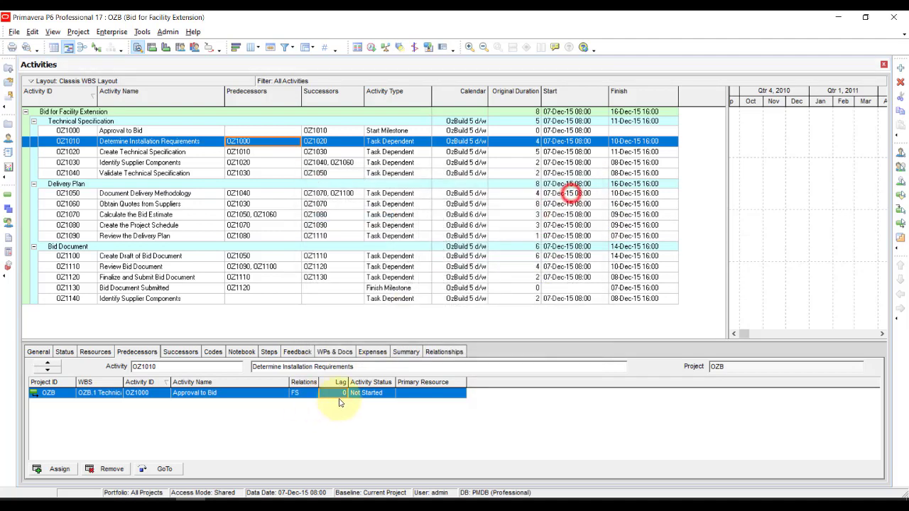
Step: Show the relationships of OZ1010 Determine Installation Requirements and widen the Successors pane beside the Predecessors pane
{"action": "left_click", "coordinate": [441, 352]}
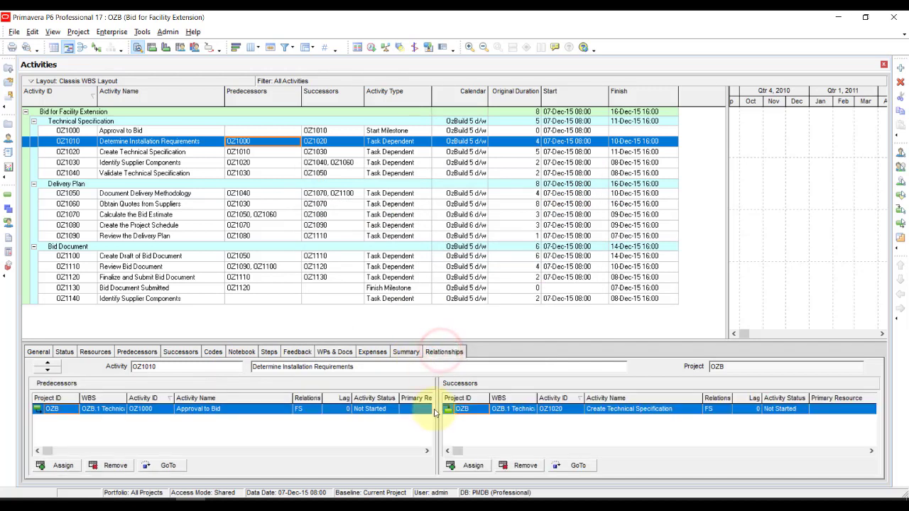
{"action": "left_click_drag", "start_coordinate": [435, 419], "coordinate": [402, 416]}
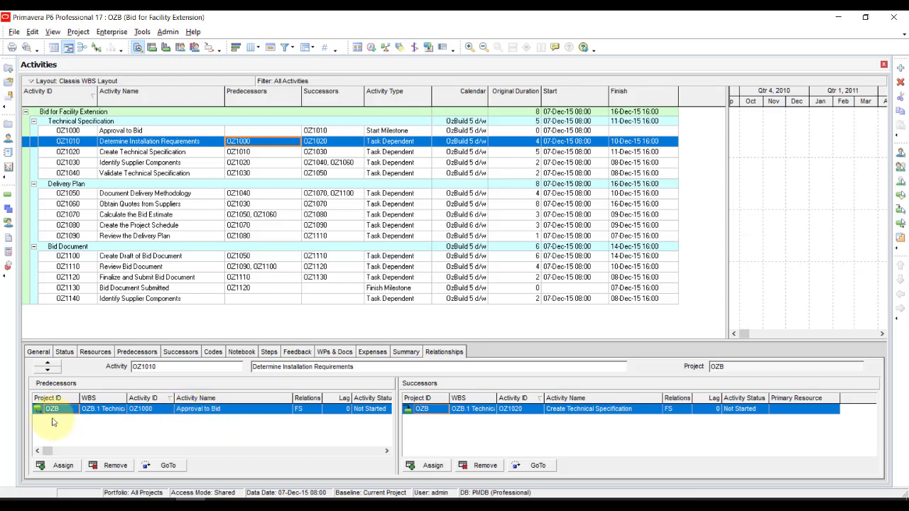
{"action": "left_click", "coordinate": [477, 435]}
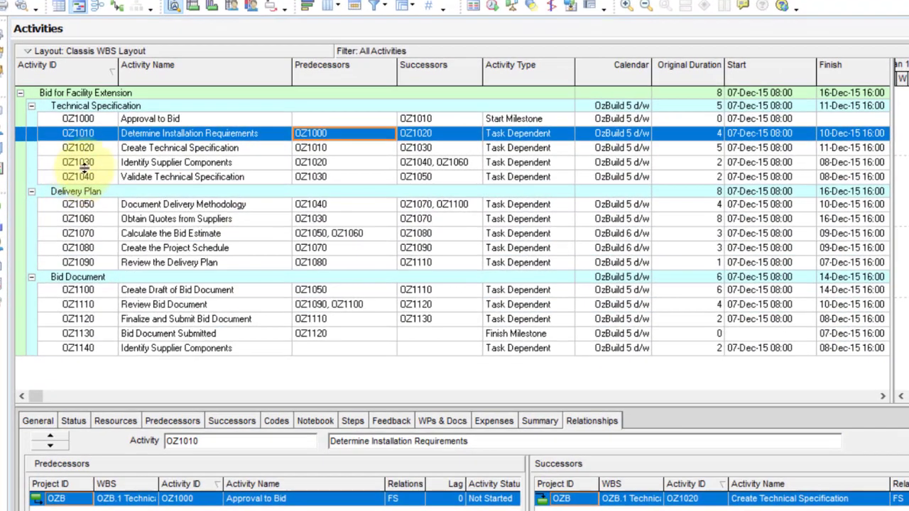
Step: Compare the start date of OZ1030 Identify Supplier Components with the finish date of its predecessor OZ1020
{"action": "left_click", "coordinate": [81, 162]}
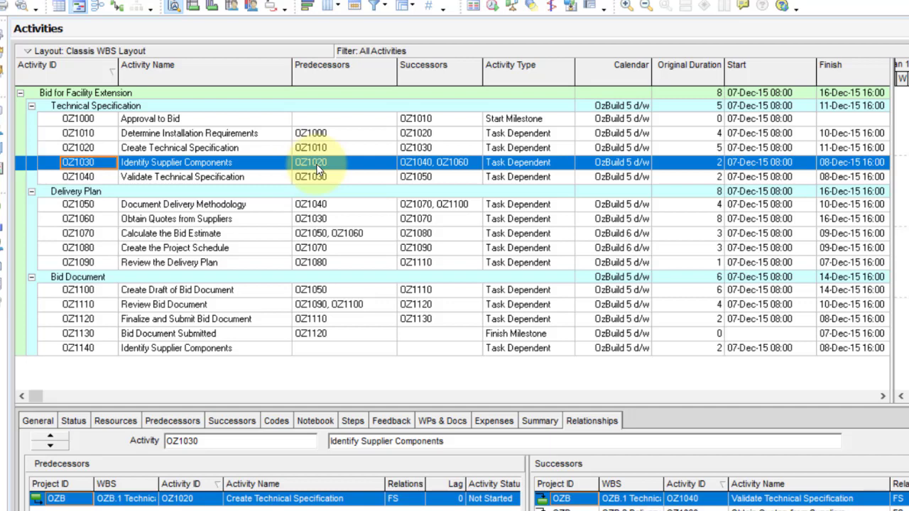
{"action": "left_click", "coordinate": [845, 148]}
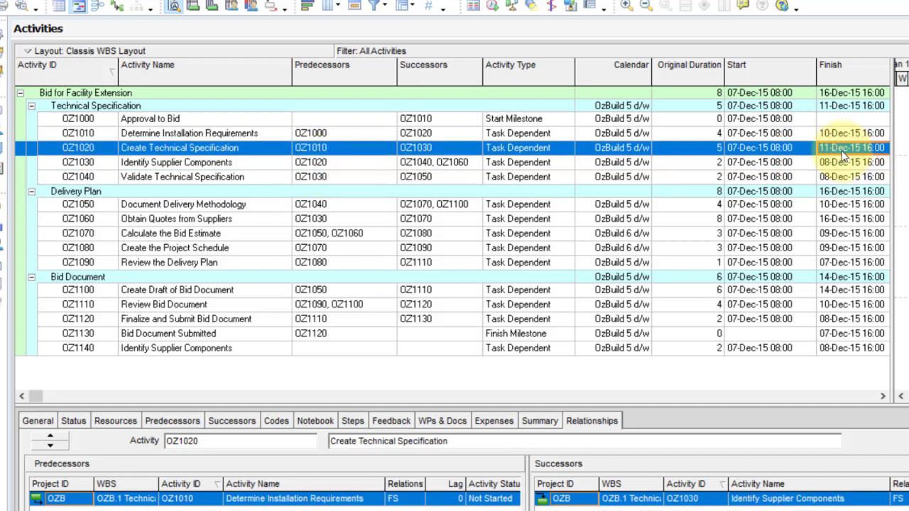
{"action": "left_click", "coordinate": [769, 163]}
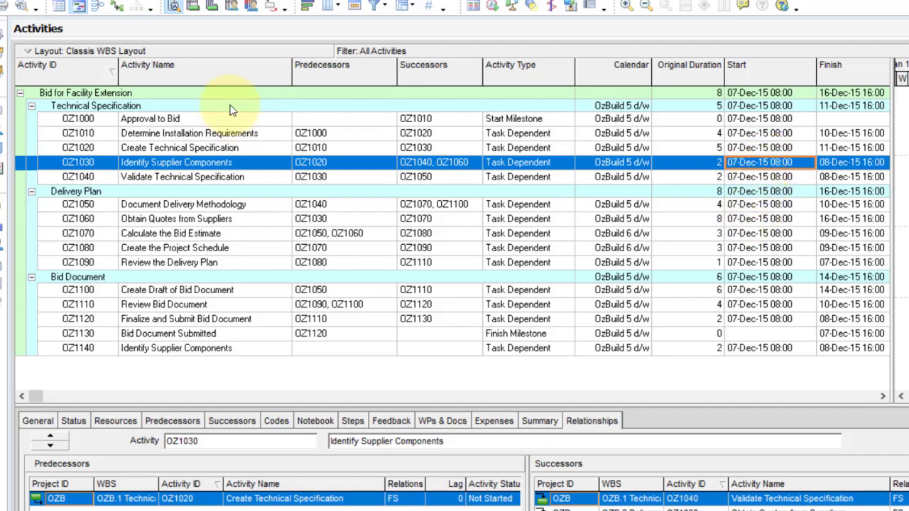
Step: Narrow the activity table columns from Predecessors through Finish so the table takes less width
{"action": "left_click_drag", "start_coordinate": [394, 70], "coordinate": [372, 71]}
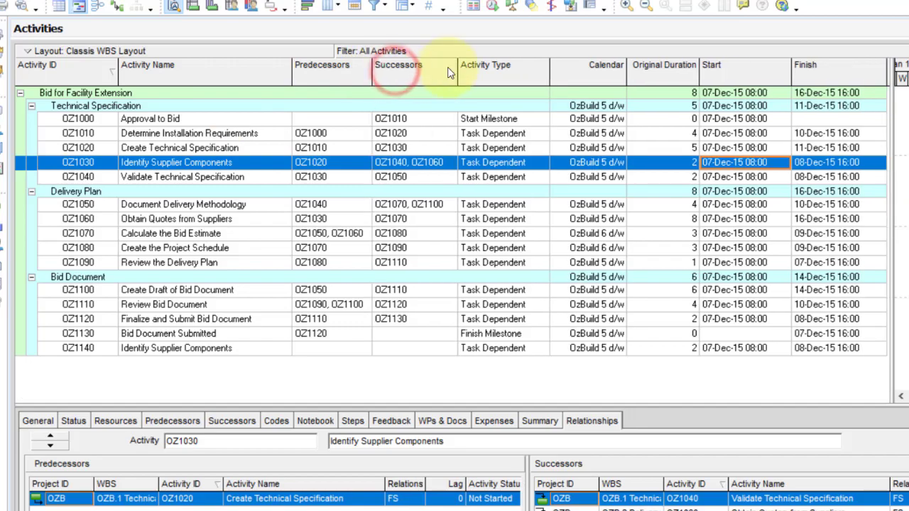
{"action": "left_click_drag", "start_coordinate": [457, 69], "coordinate": [434, 68]}
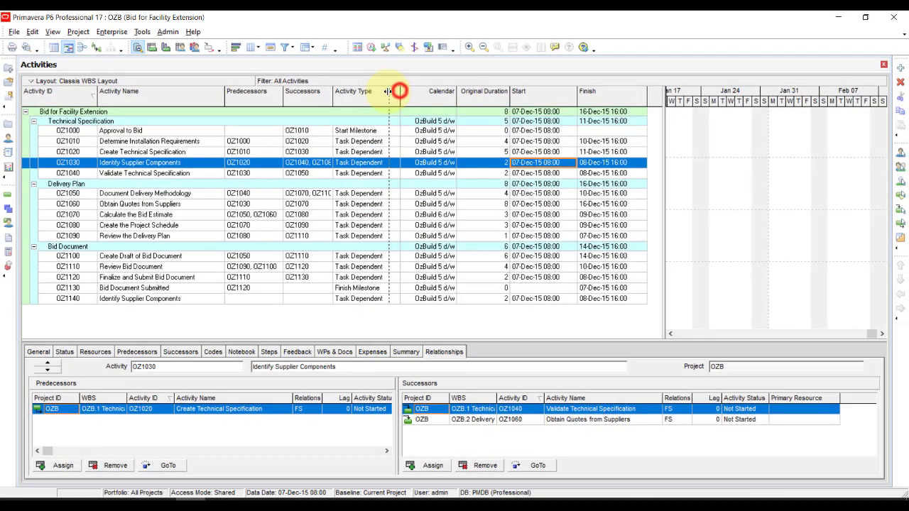
{"action": "left_click_drag", "start_coordinate": [600, 70], "coordinate": [585, 70]}
{"action": "left_click_drag", "start_coordinate": [443, 95], "coordinate": [440, 94]}
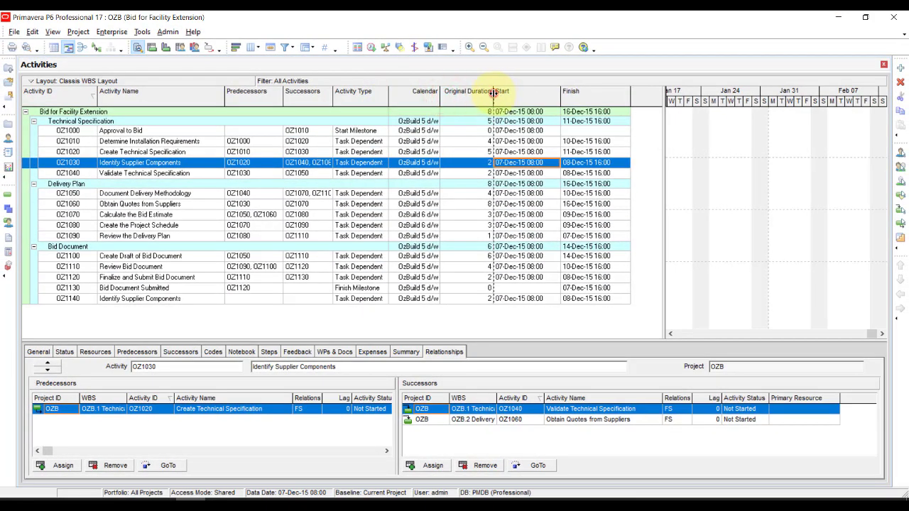
{"action": "left_click_drag", "start_coordinate": [497, 92], "coordinate": [533, 96]}
{"action": "left_click_drag", "start_coordinate": [602, 93], "coordinate": [591, 93]}
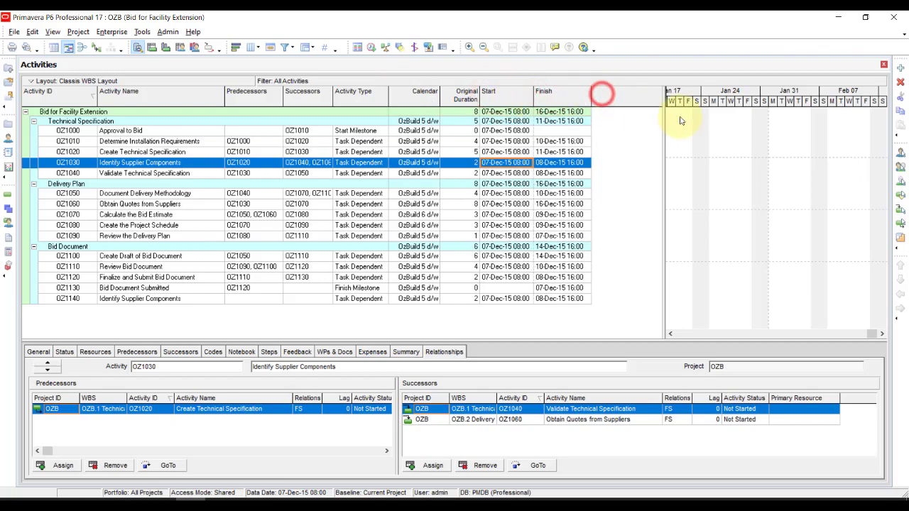
Step: Enlarge the Gantt chart area over the activity table and bring the activity bars starting 07-Dec-15 into view
{"action": "left_click", "coordinate": [680, 152]}
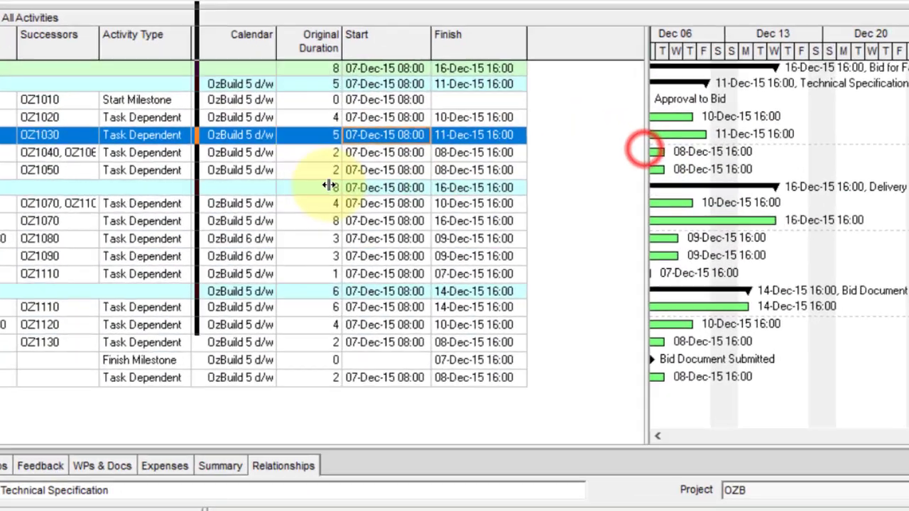
{"action": "left_click_drag", "start_coordinate": [329, 185], "coordinate": [327, 184]}
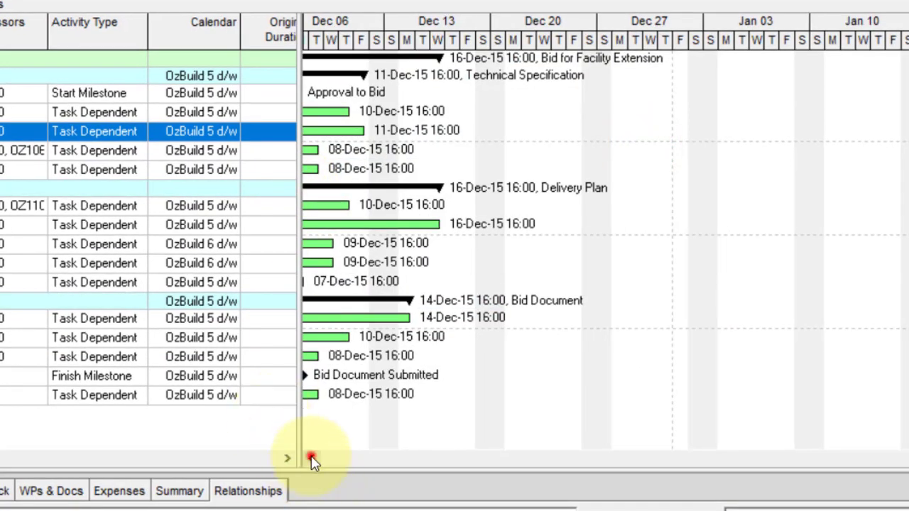
{"action": "left_click_drag", "start_coordinate": [310, 458], "coordinate": [310, 458]}
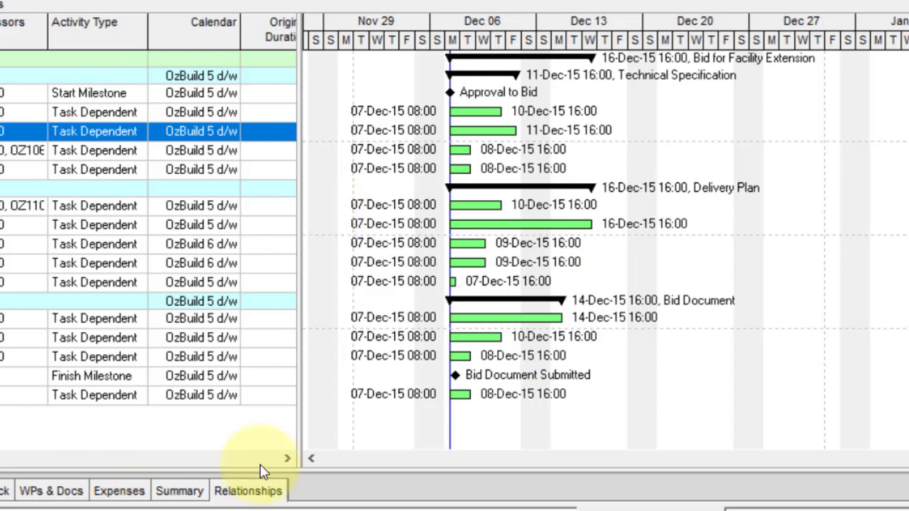
{"action": "key", "text": "Right"}
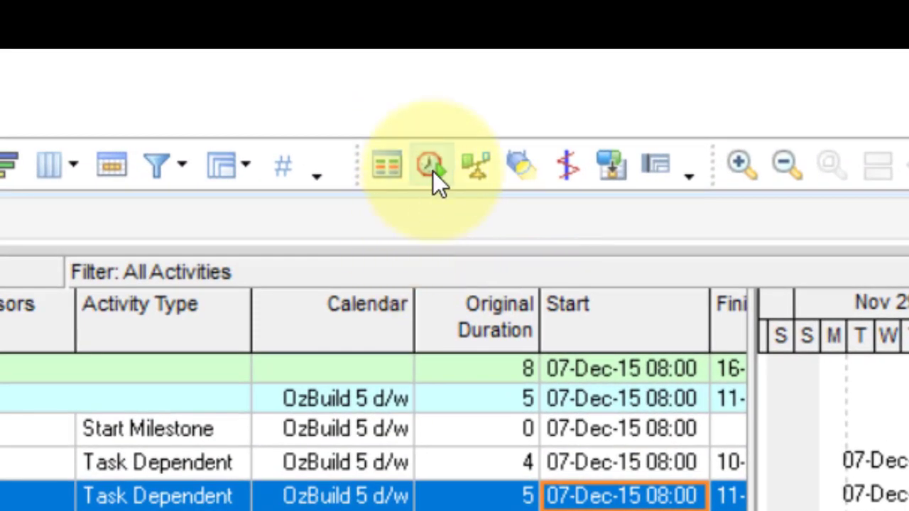
Step: Schedule the project with the data date 07-Dec-15 08:00 and review the recalculated dates and Gantt bars
{"action": "left_click", "coordinate": [432, 170]}
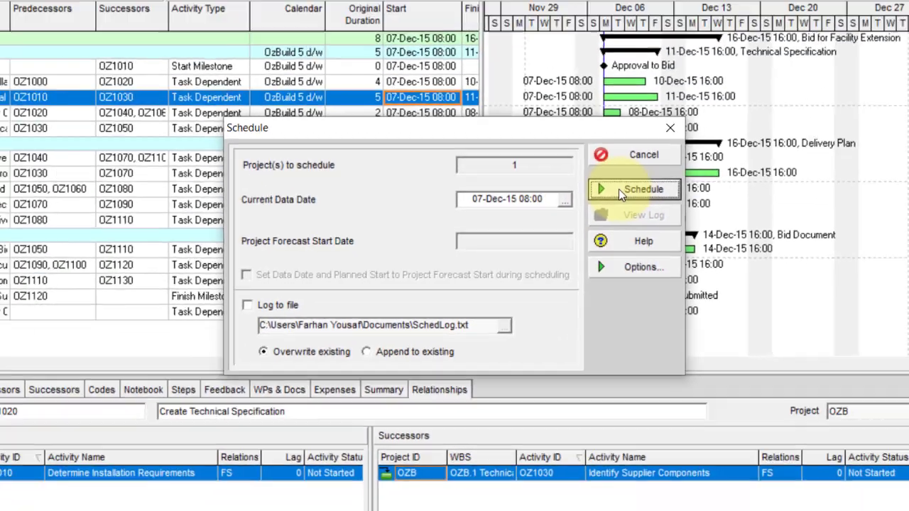
{"action": "left_click", "coordinate": [704, 152]}
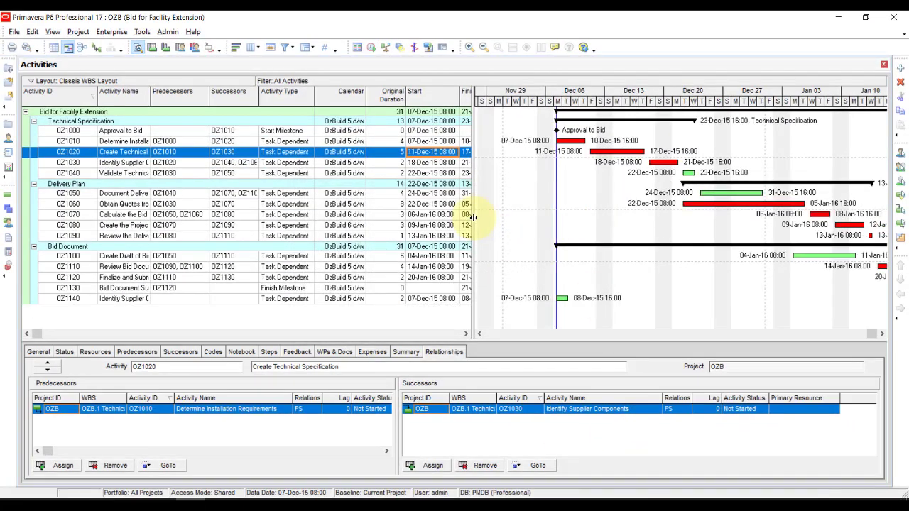
{"action": "left_click_drag", "start_coordinate": [473, 217], "coordinate": [526, 220]}
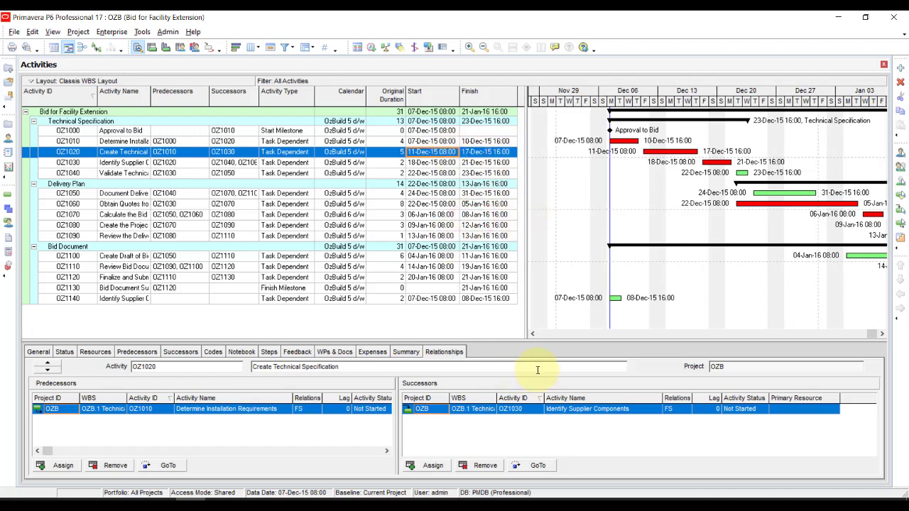
{"action": "left_click", "coordinate": [881, 334]}
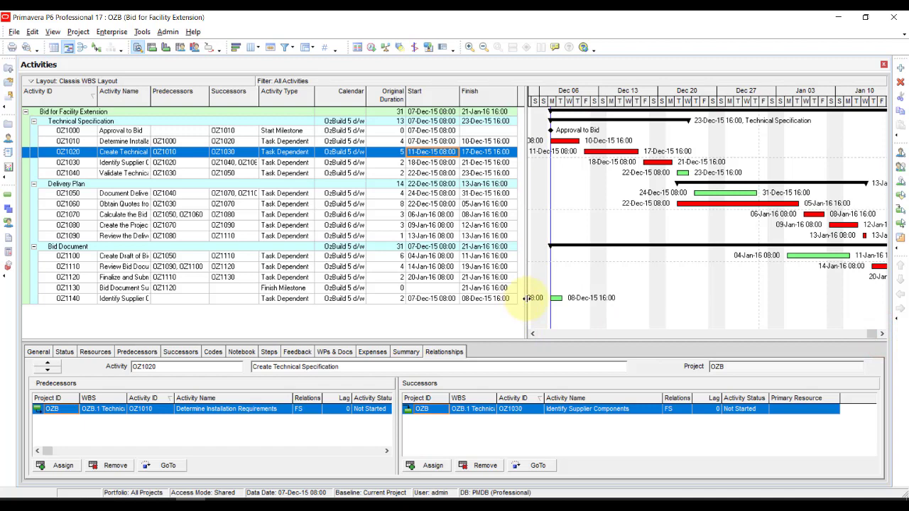
{"action": "left_click_drag", "start_coordinate": [526, 298], "coordinate": [452, 298]}
{"action": "left_click", "coordinate": [460, 335]}
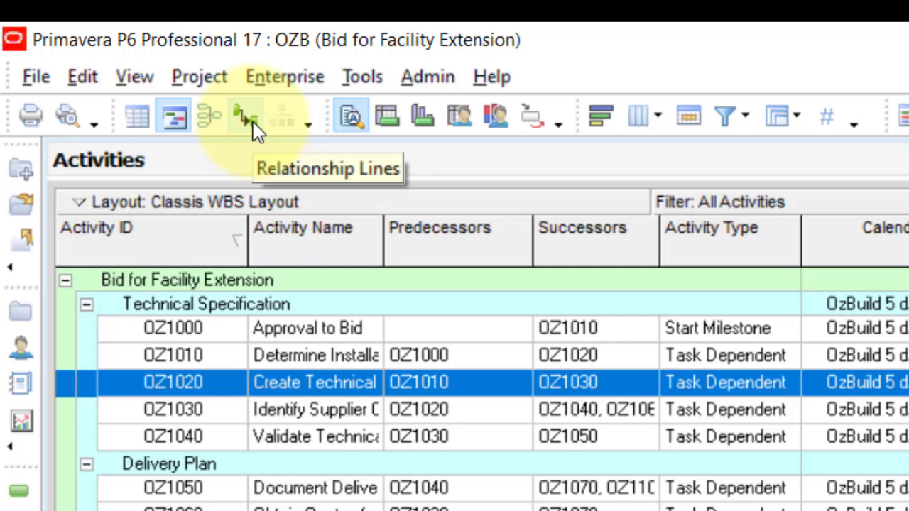
Step: Display relationship lines on the Gantt chart, inspect the linked bars, and resize the activity table to include the Finish column
{"action": "left_click", "coordinate": [246, 118]}
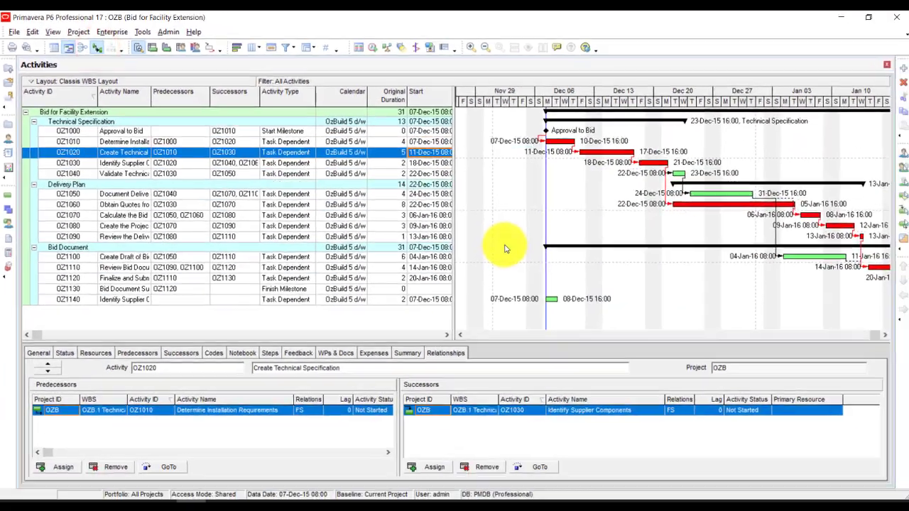
{"action": "left_click", "coordinate": [882, 334]}
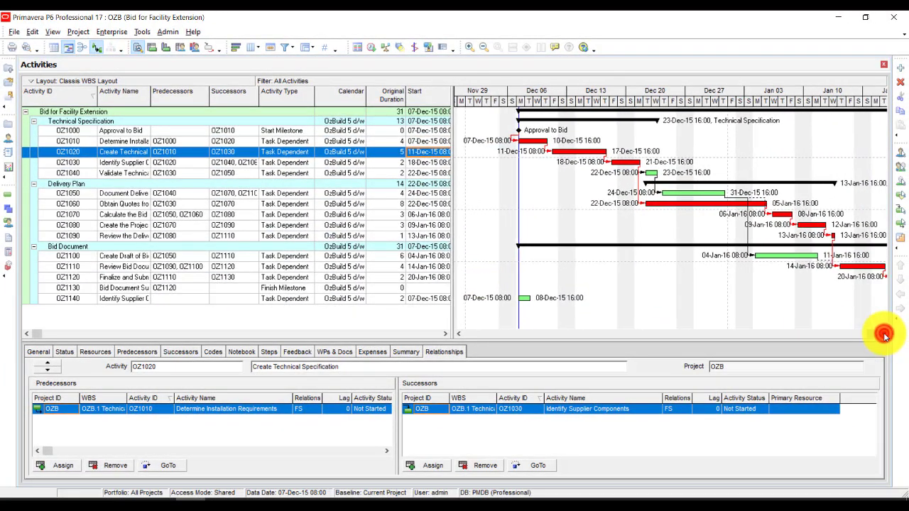
{"action": "left_click_drag", "start_coordinate": [452, 239], "coordinate": [394, 237]}
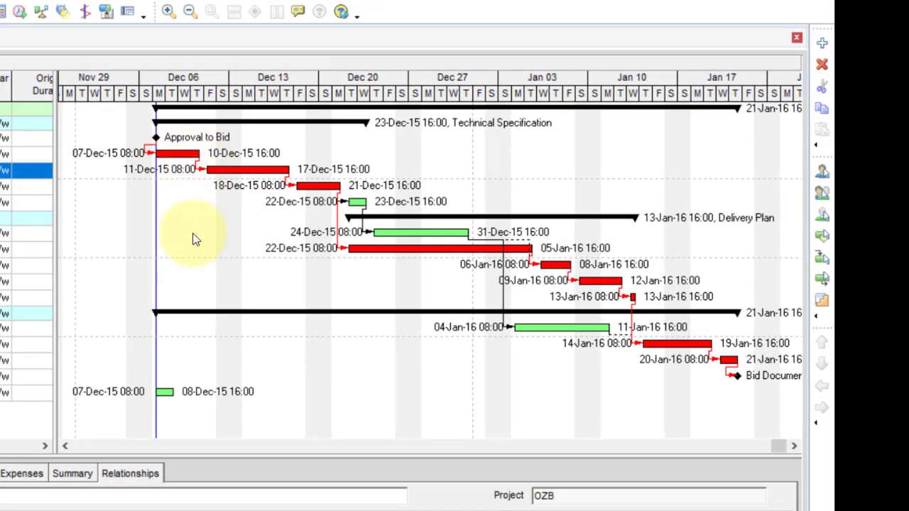
{"action": "left_click", "coordinate": [45, 446]}
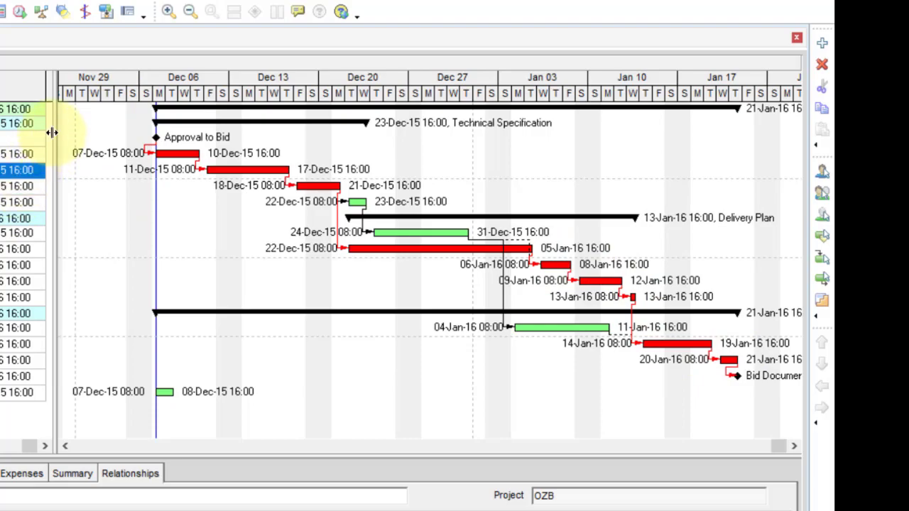
{"action": "left_click_drag", "start_coordinate": [52, 133], "coordinate": [139, 133]}
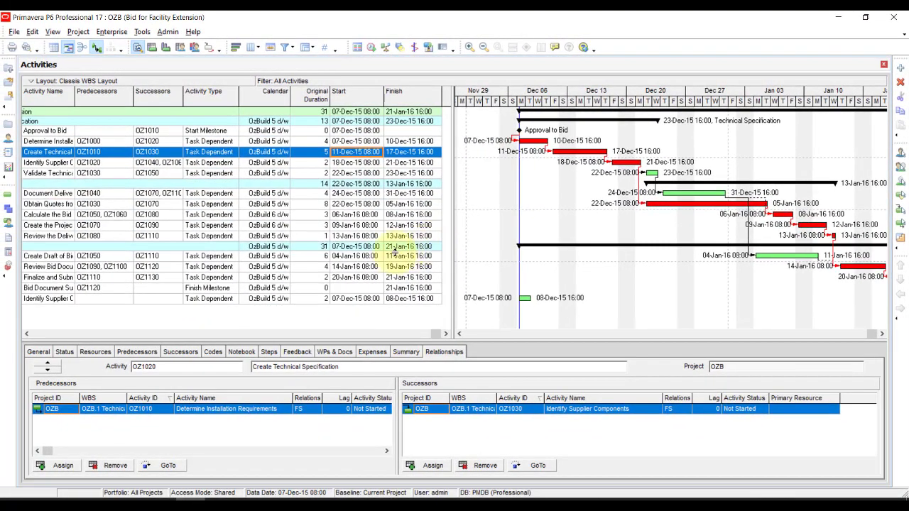
Step: Open the column customization and search the available options for "Total" to locate Total Float under Durations
{"action": "right_click", "coordinate": [222, 95]}
{"action": "left_click", "coordinate": [272, 268]}
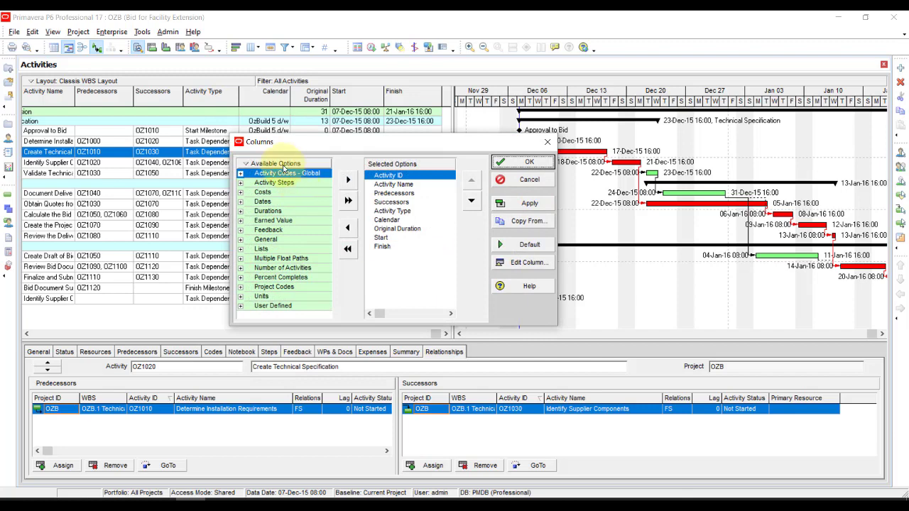
{"action": "right_click", "coordinate": [284, 167]}
{"action": "left_click", "coordinate": [286, 178]}
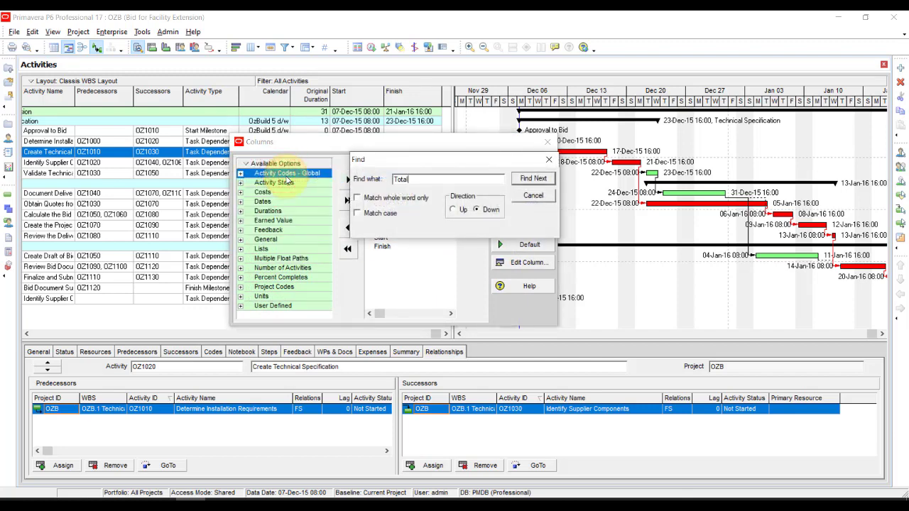
{"action": "type", "text": "Total"}
{"action": "left_click", "coordinate": [529, 178]}
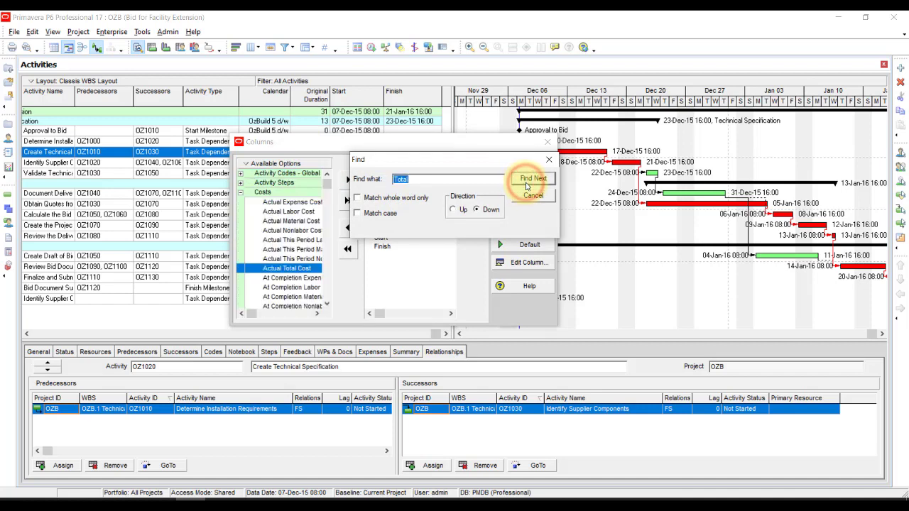
{"action": "left_click", "coordinate": [529, 179]}
{"action": "left_click", "coordinate": [529, 179]}
{"action": "left_click", "coordinate": [528, 179]}
{"action": "left_click", "coordinate": [529, 179]}
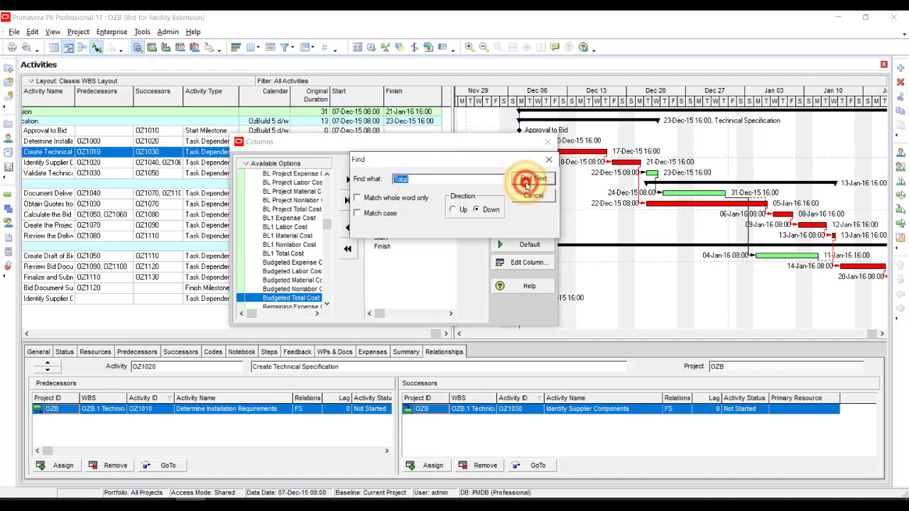
{"action": "left_click", "coordinate": [529, 178]}
{"action": "left_click", "coordinate": [529, 179]}
{"action": "left_click", "coordinate": [529, 179]}
{"action": "left_click", "coordinate": [529, 179]}
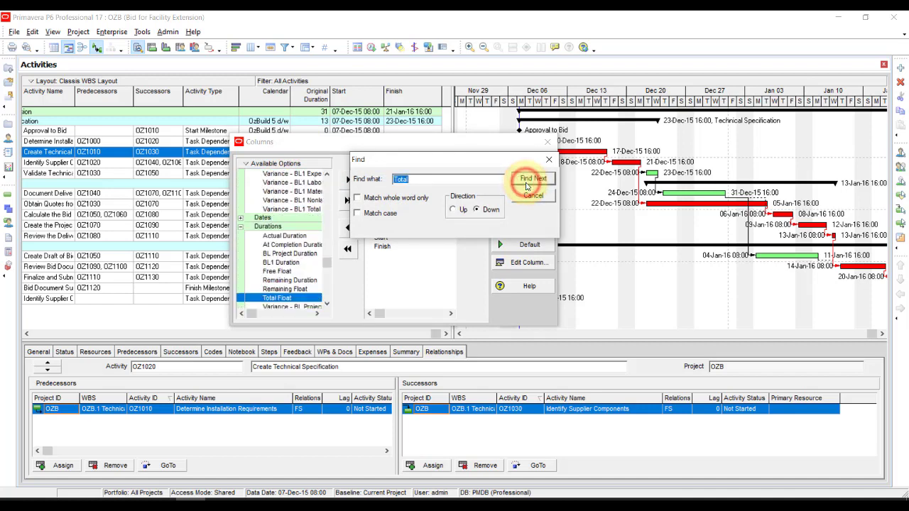
{"action": "left_click", "coordinate": [529, 178]}
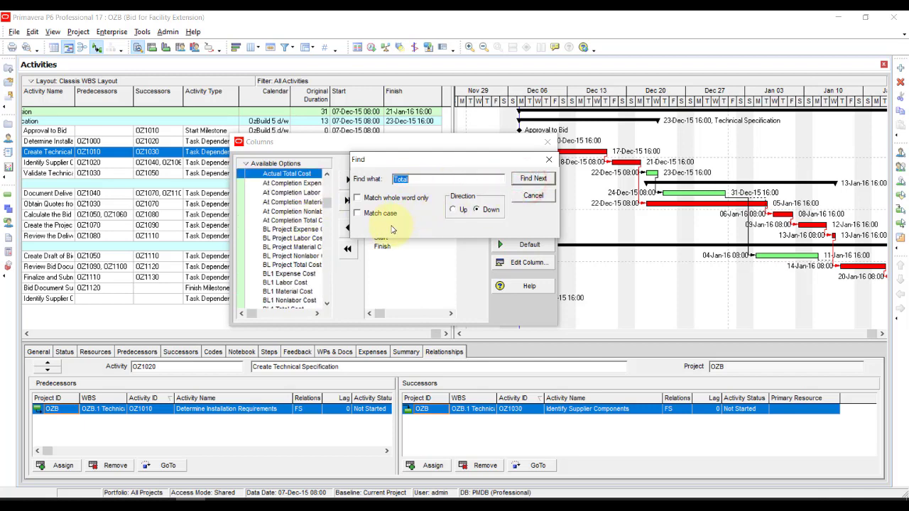
{"action": "left_click", "coordinate": [451, 209]}
{"action": "left_click", "coordinate": [533, 179]}
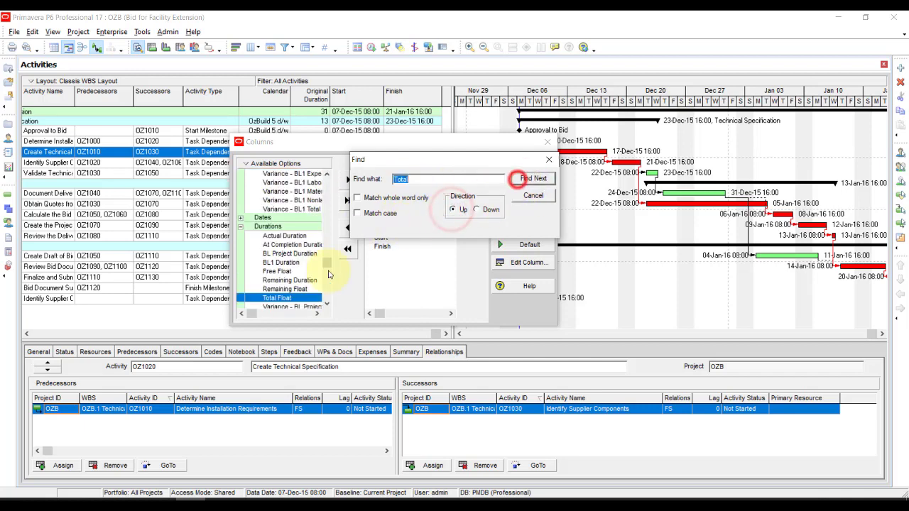
Step: Add Total Float to the displayed activity columns, place it after Finish, and apply the column selection
{"action": "left_click", "coordinate": [548, 160]}
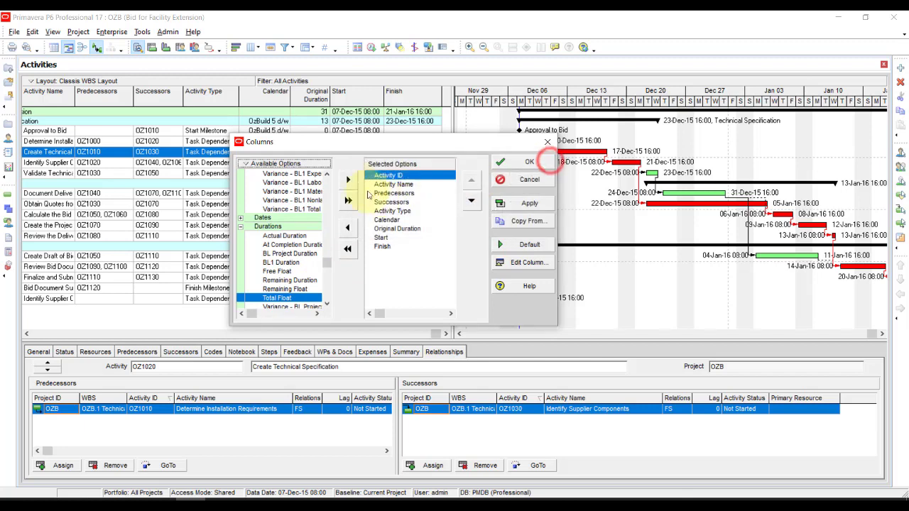
{"action": "left_click", "coordinate": [348, 179]}
{"action": "left_click", "coordinate": [471, 199]}
{"action": "left_click", "coordinate": [470, 199]}
{"action": "left_click", "coordinate": [470, 199]}
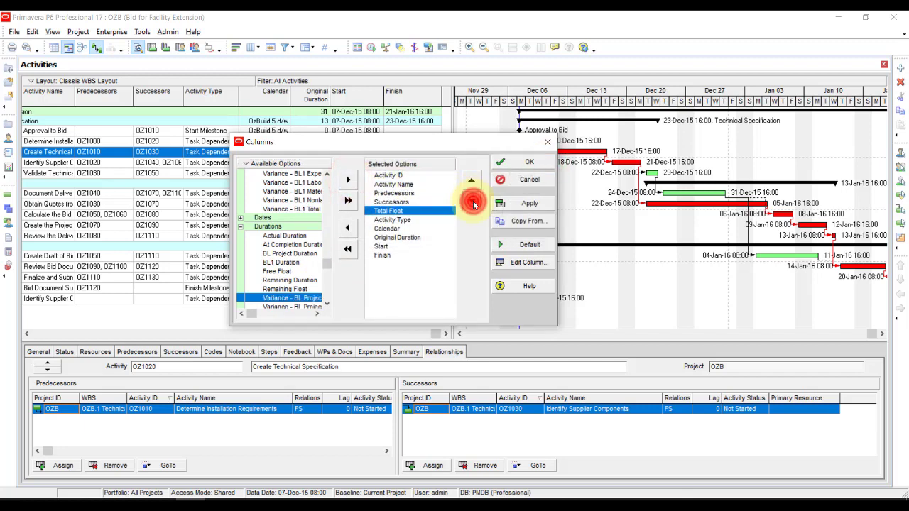
{"action": "left_click", "coordinate": [471, 199]}
{"action": "left_click", "coordinate": [471, 199]}
{"action": "left_click", "coordinate": [471, 198]}
{"action": "left_click", "coordinate": [471, 199]}
{"action": "left_click", "coordinate": [471, 198]}
{"action": "left_click", "coordinate": [529, 164]}
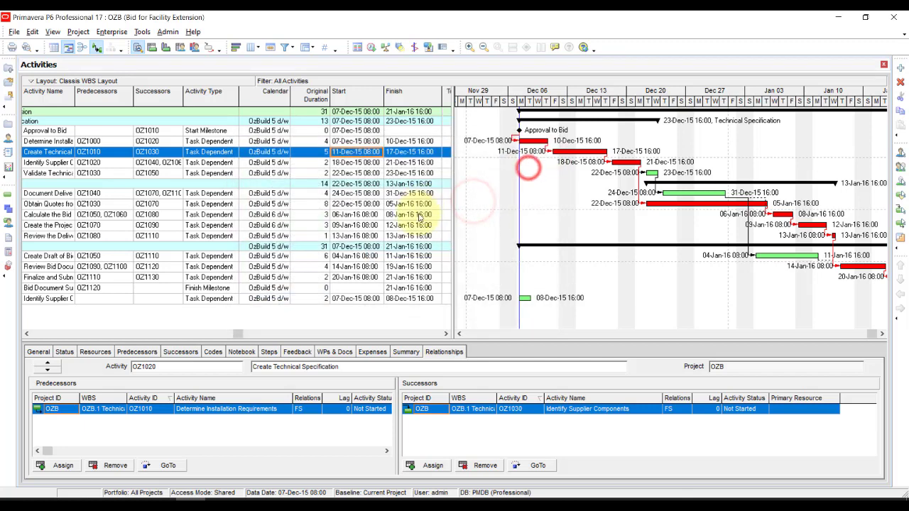
Step: Widen the activity table to show the Total Float column and examine the float of activities OZ1000 through OZ1030
{"action": "left_click_drag", "start_coordinate": [450, 209], "coordinate": [488, 208]}
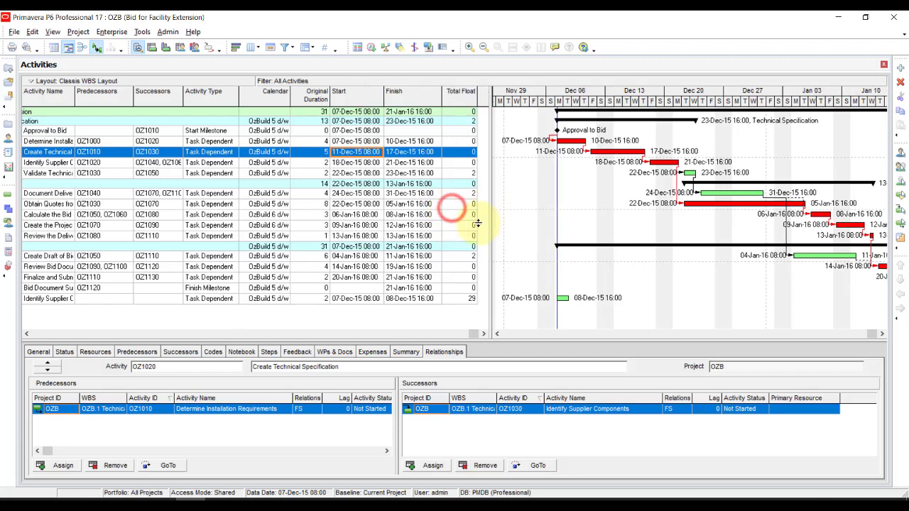
{"action": "left_click", "coordinate": [483, 334]}
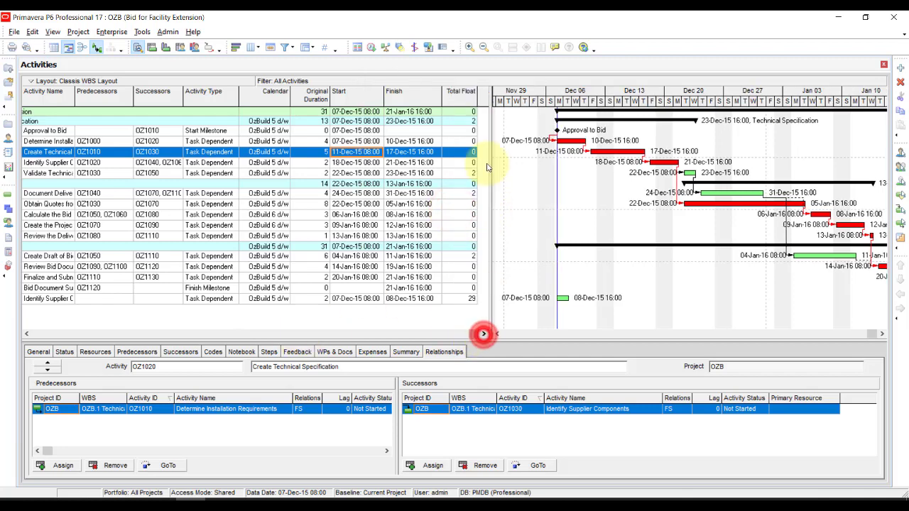
{"action": "left_click", "coordinate": [460, 132]}
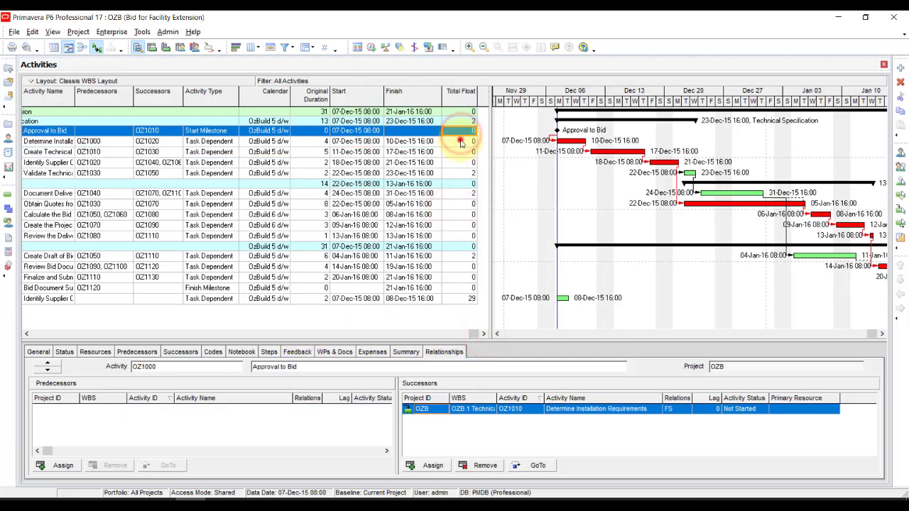
{"action": "left_click", "coordinate": [460, 142]}
{"action": "left_click", "coordinate": [458, 152]}
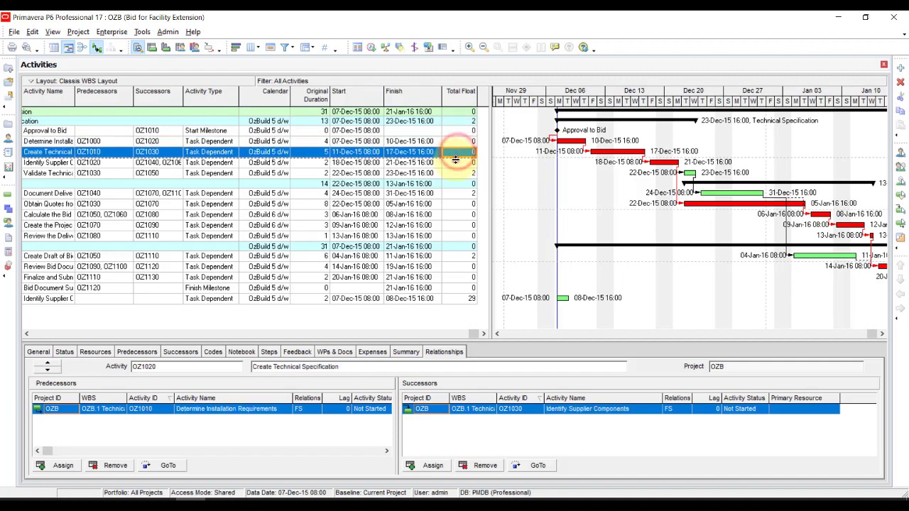
{"action": "left_click", "coordinate": [457, 163]}
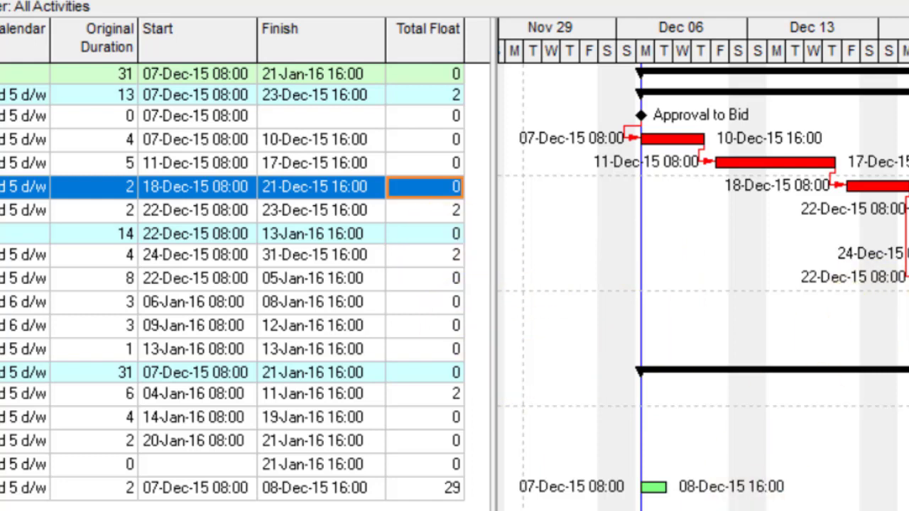
Step: Enlarge the Gantt chart area to show the bars through late January and inspect the bars of activities OZ1010, OZ1020 and OZ1030
{"action": "scroll", "coordinate": [702, 264], "scroll_direction": "right", "scroll_amount": 4}
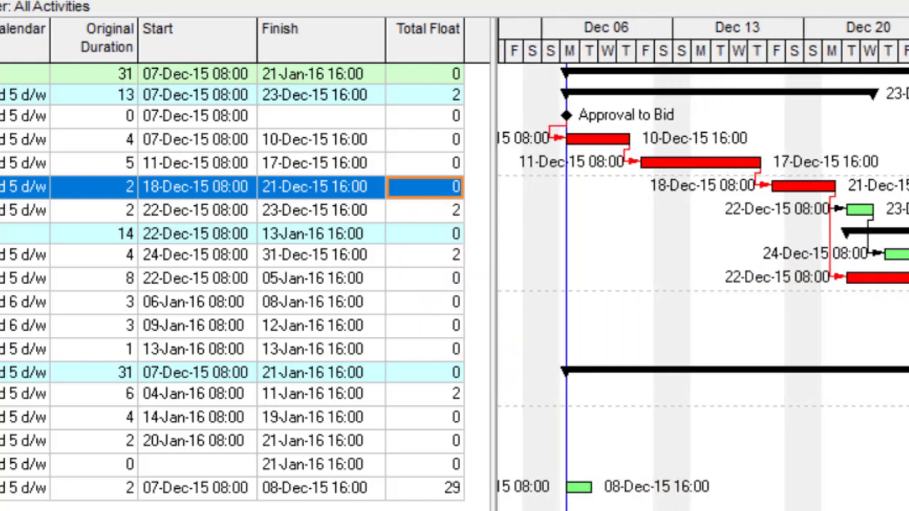
{"action": "left_click_drag", "start_coordinate": [494, 392], "coordinate": [310, 415]}
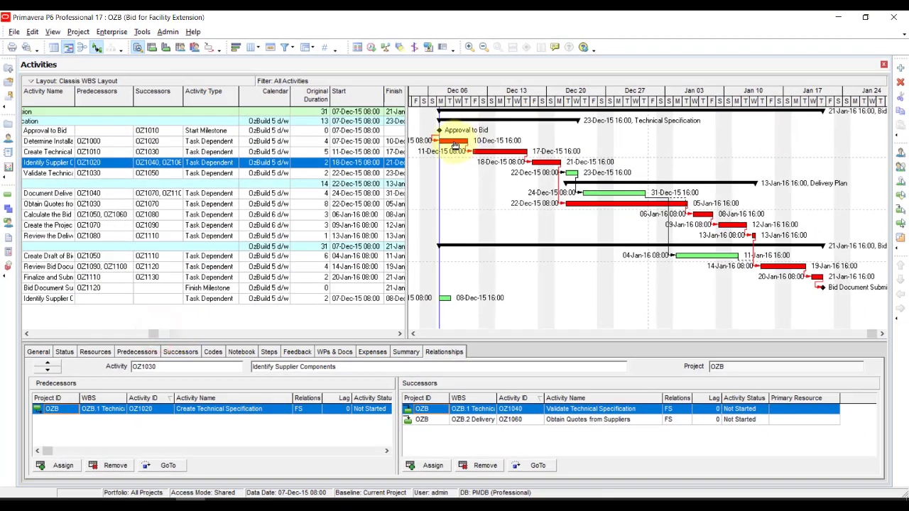
{"action": "left_click", "coordinate": [445, 146]}
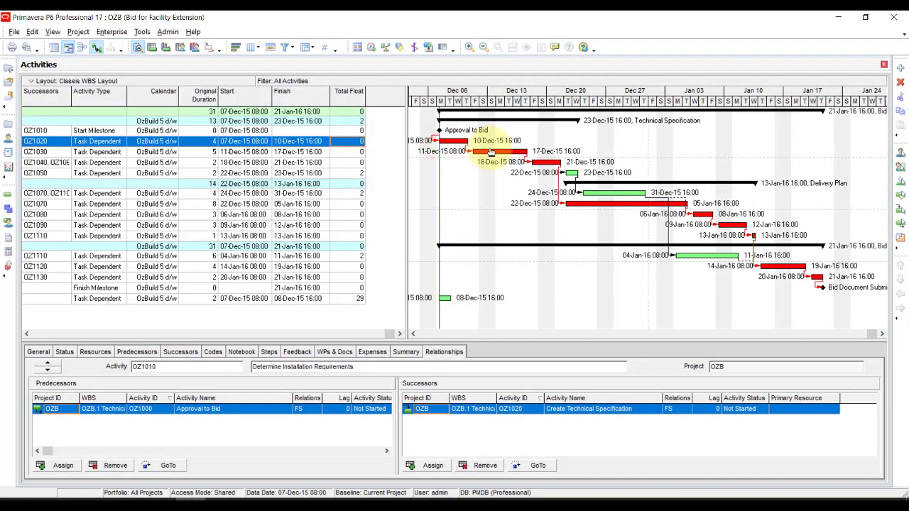
{"action": "left_click", "coordinate": [490, 152]}
{"action": "left_click", "coordinate": [545, 162]}
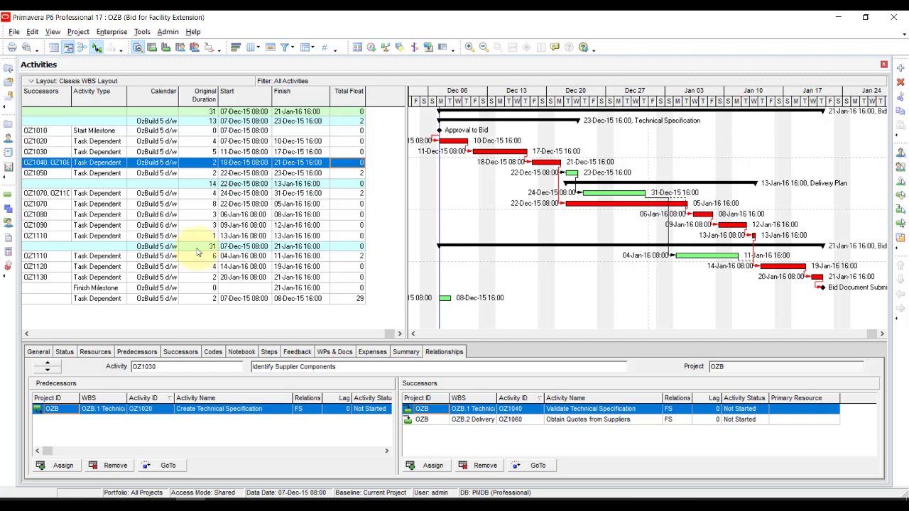
Step: Bring the Activity ID and WBS columns back into view and widen the activity table to include the Start column
{"action": "left_click_drag", "start_coordinate": [390, 335], "coordinate": [32, 334]}
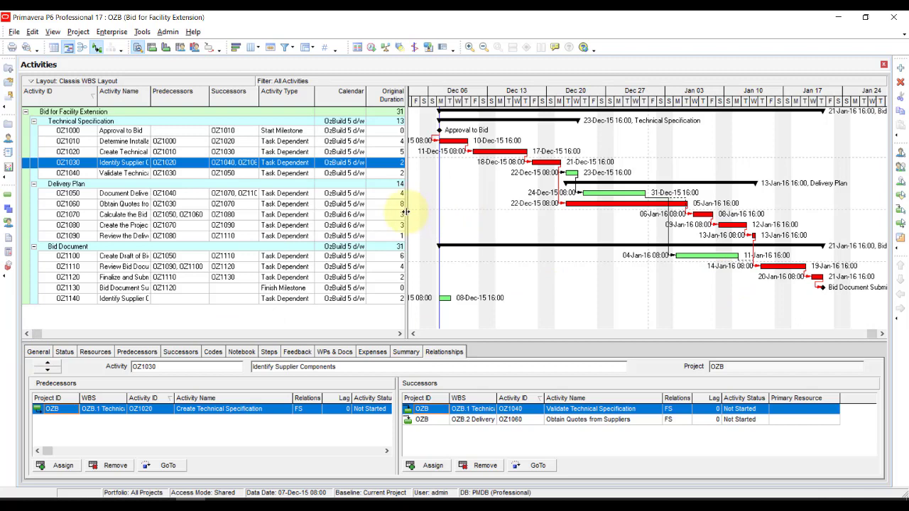
{"action": "left_click_drag", "start_coordinate": [408, 213], "coordinate": [446, 216]}
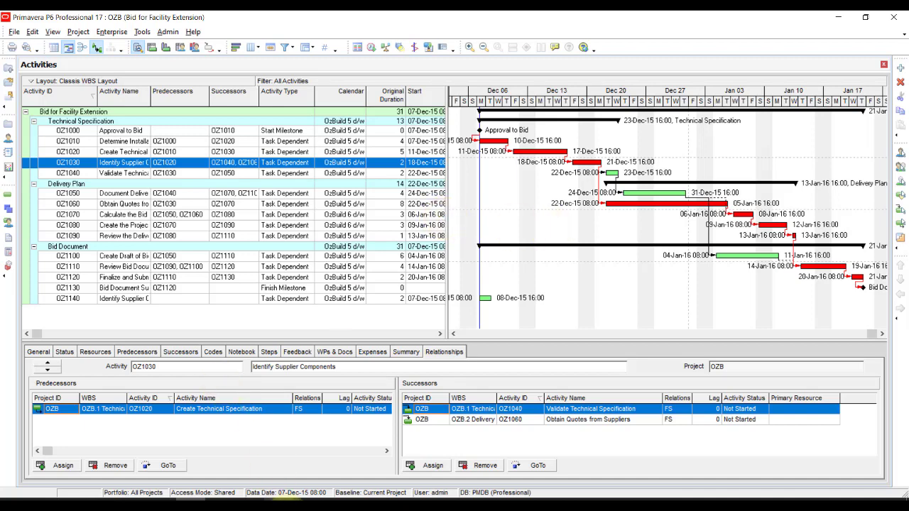
{"action": "left_click", "coordinate": [287, 506]}
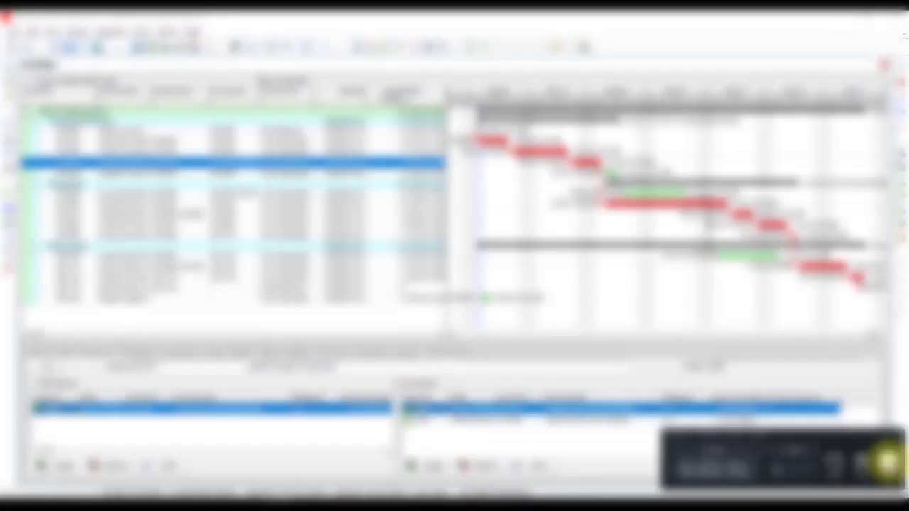
{"action": "left_click_drag", "start_coordinate": [390, 336], "coordinate": [32, 345]}
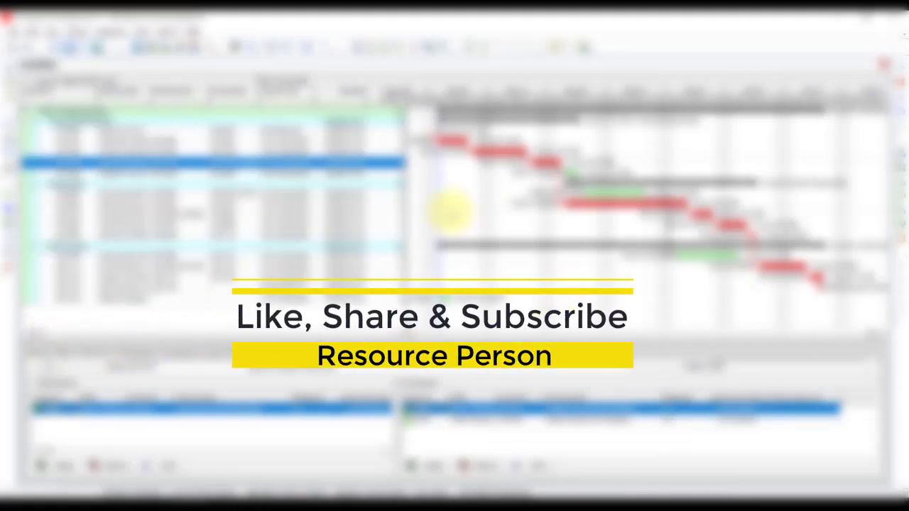
{"action": "left_click_drag", "start_coordinate": [405, 211], "coordinate": [441, 219]}
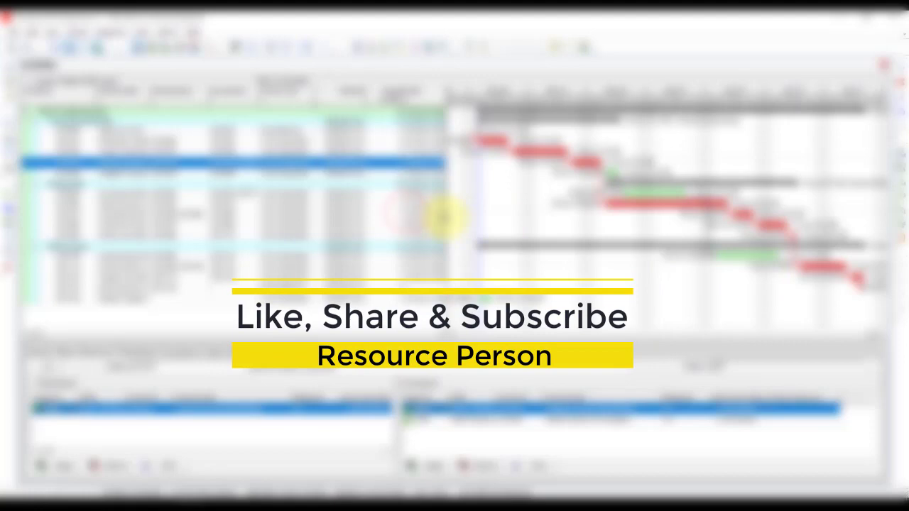